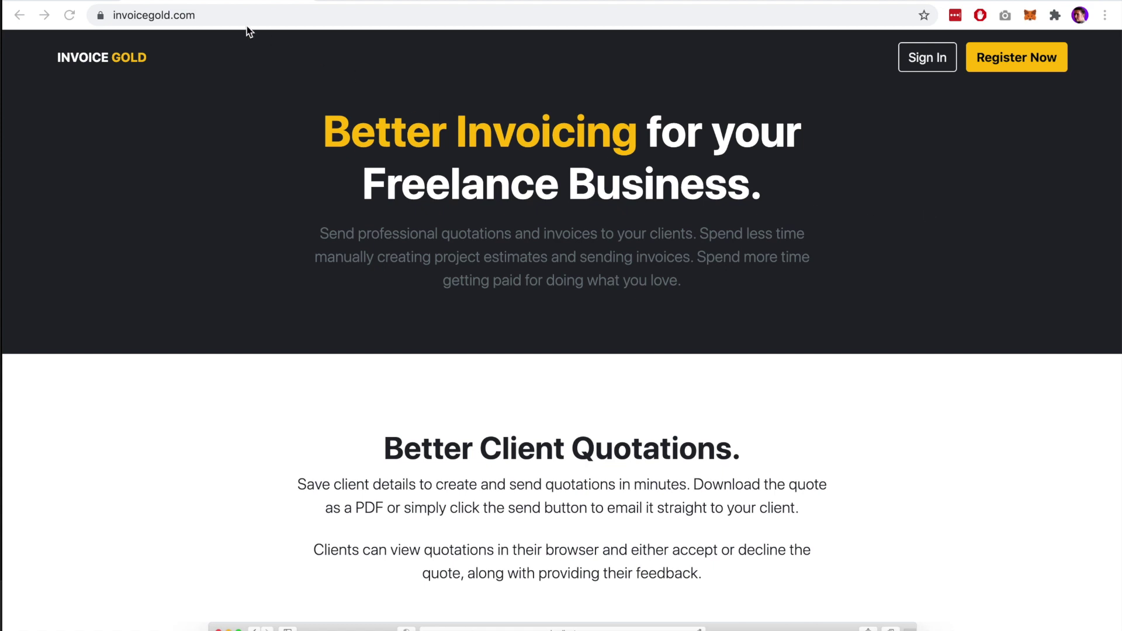
Scroll the invoicegold.com homepage down to the 1-Click Invoicing section on approved quotes
click(176, 17)
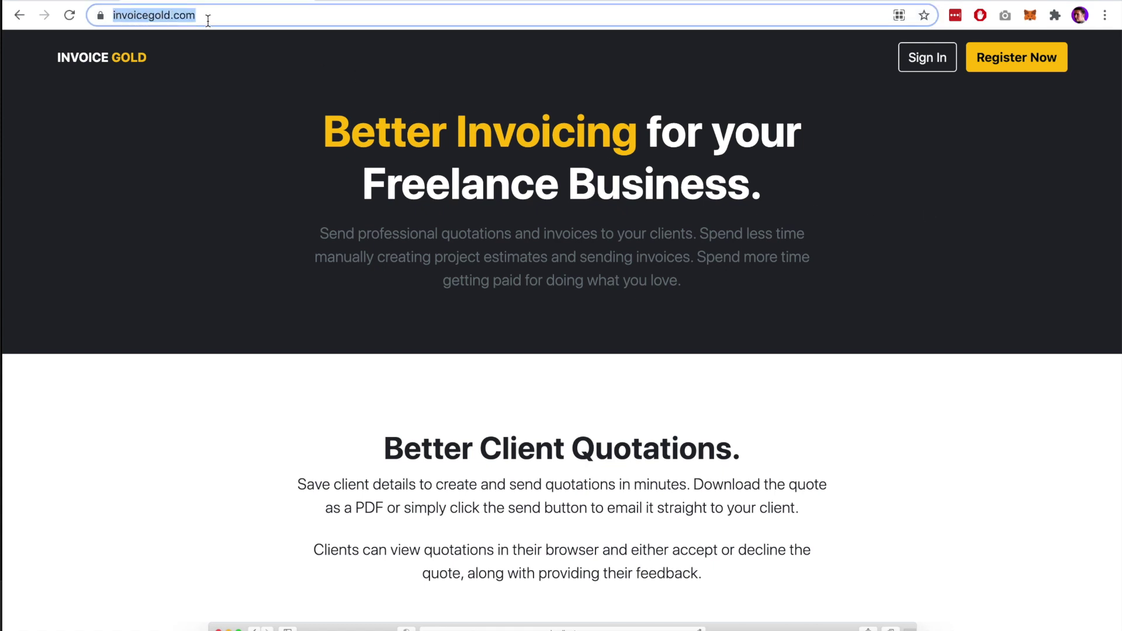
click(990, 216)
scroll(884, 291, down, 1)
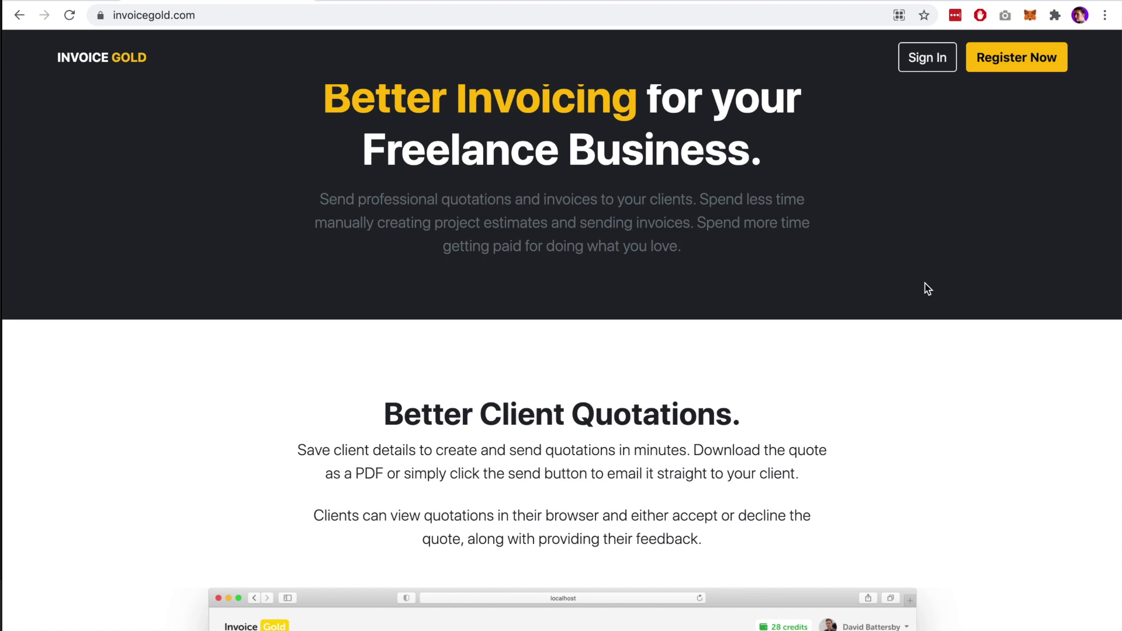
scroll(925, 286, down, 2)
scroll(1028, 351, down, 5)
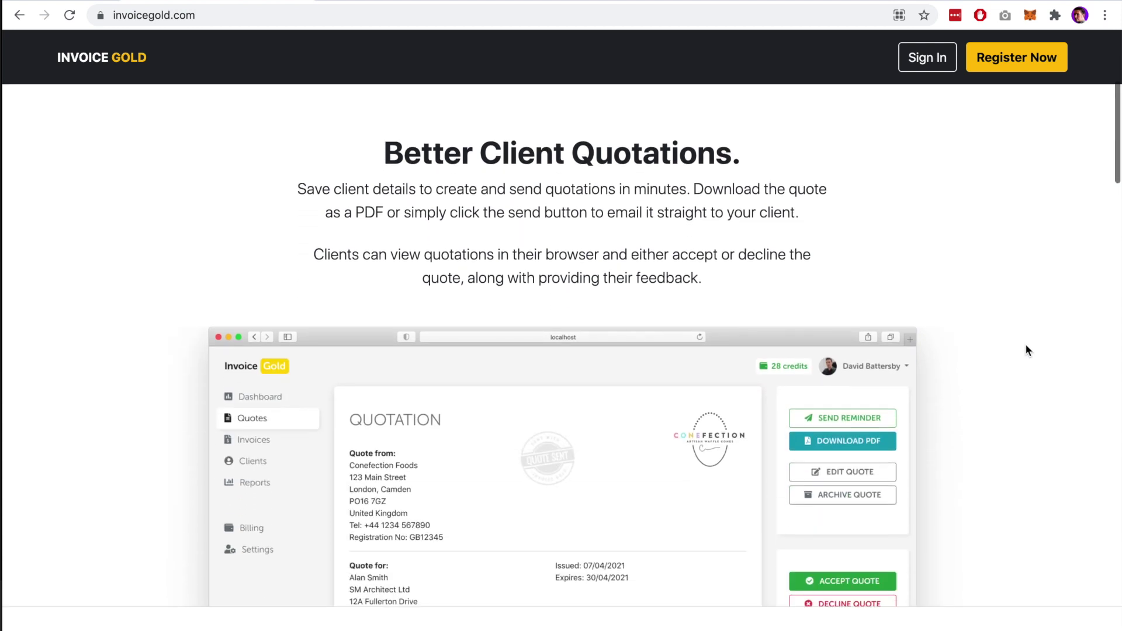
scroll(1028, 350, up, 1)
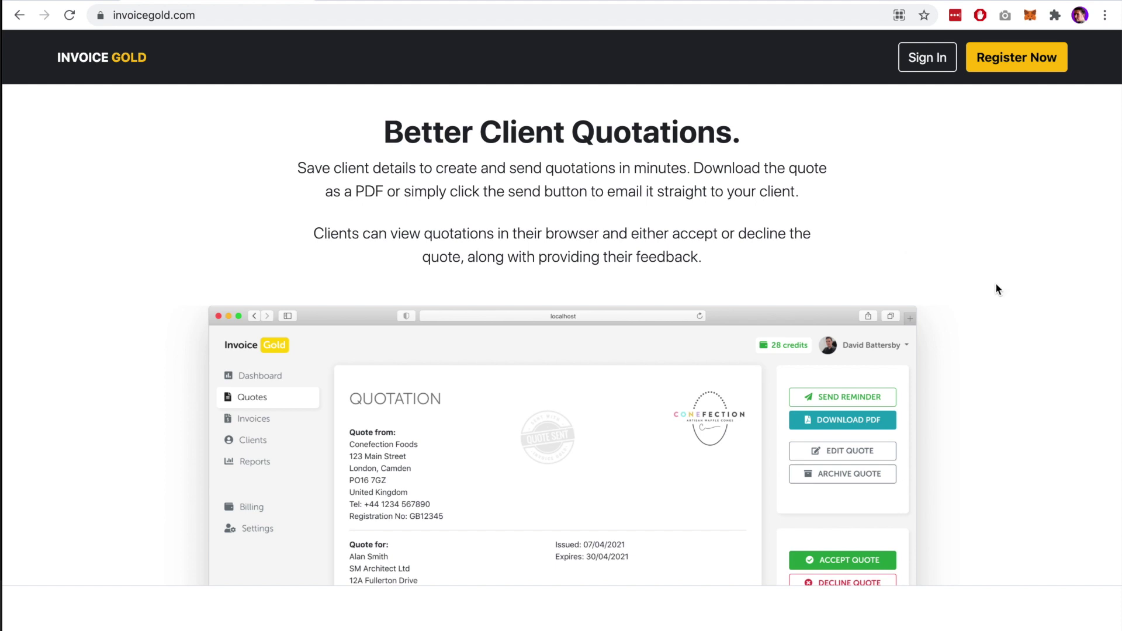
scroll(1018, 301, down, 10)
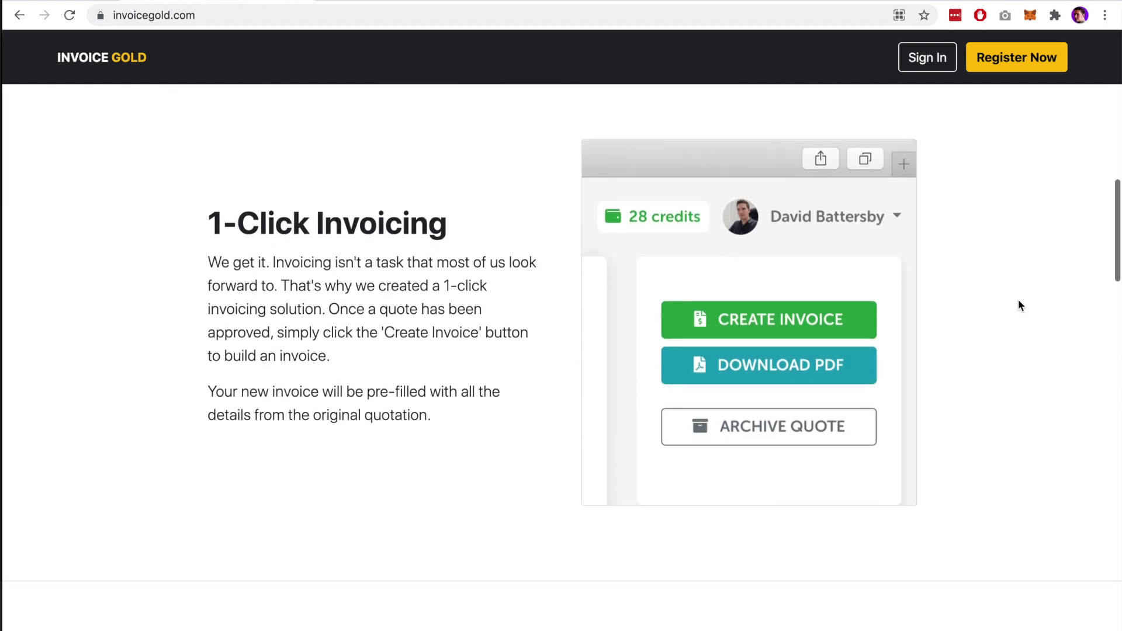
Scroll past the Multiple Companies, Professional Invoices and pricing sections, then enter the app via Register Now
scroll(1018, 301, up, 1)
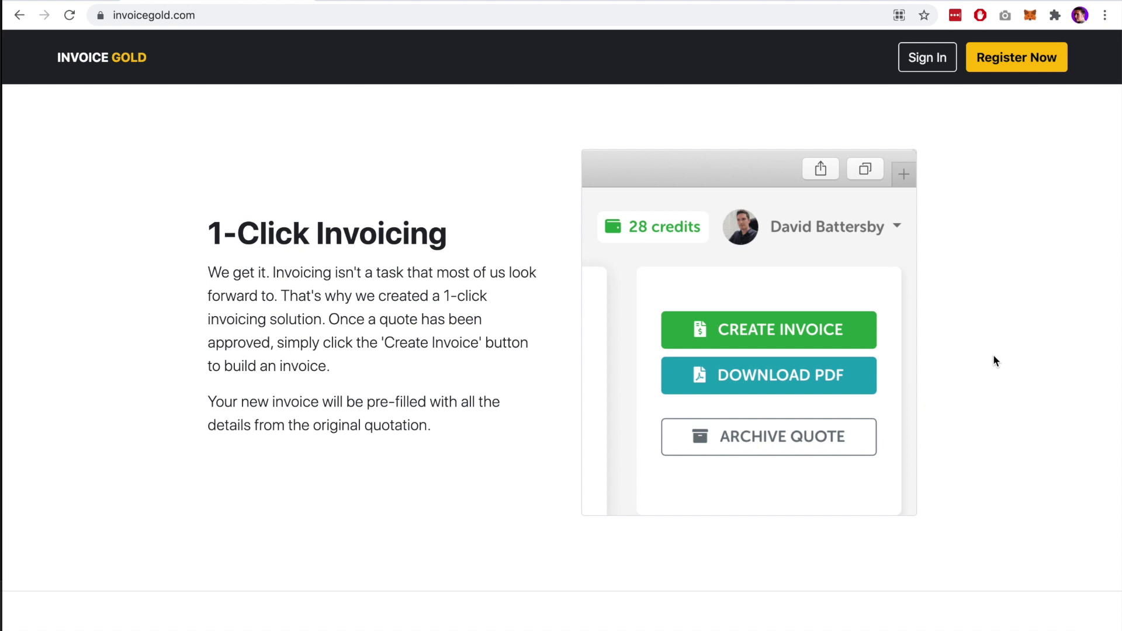
scroll(991, 357, down, 8)
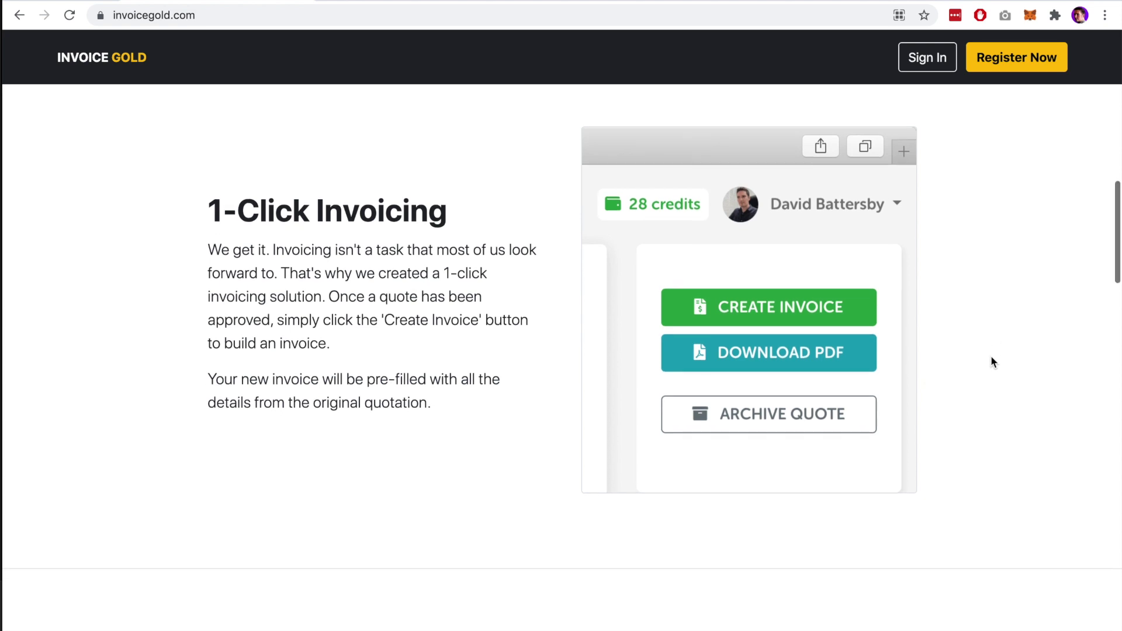
scroll(990, 362, down, 2)
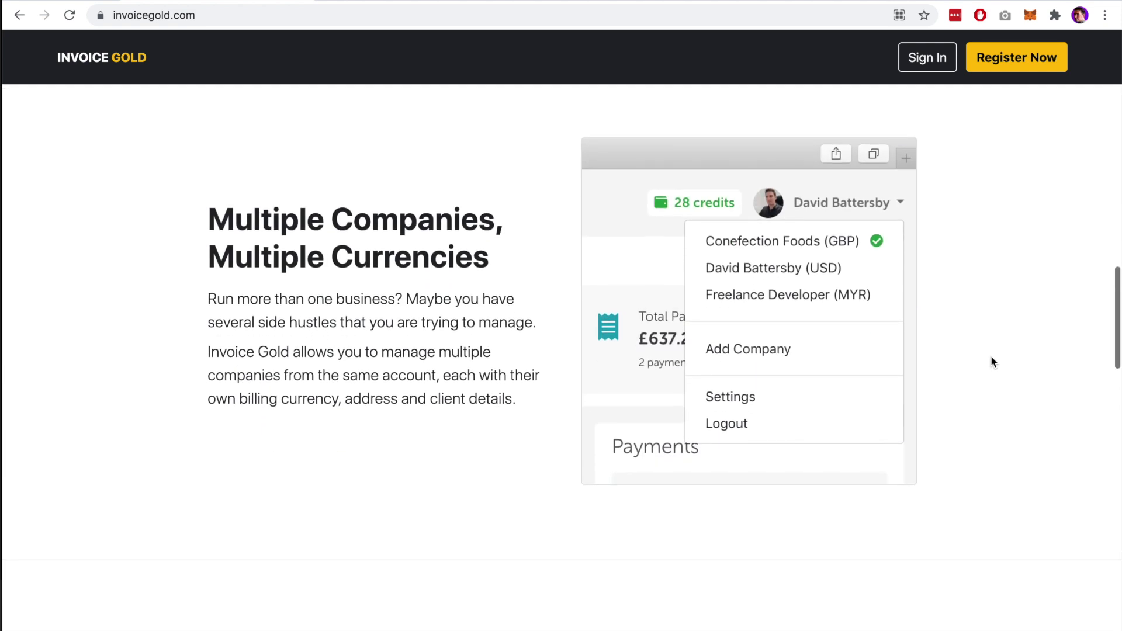
scroll(991, 362, up, 1)
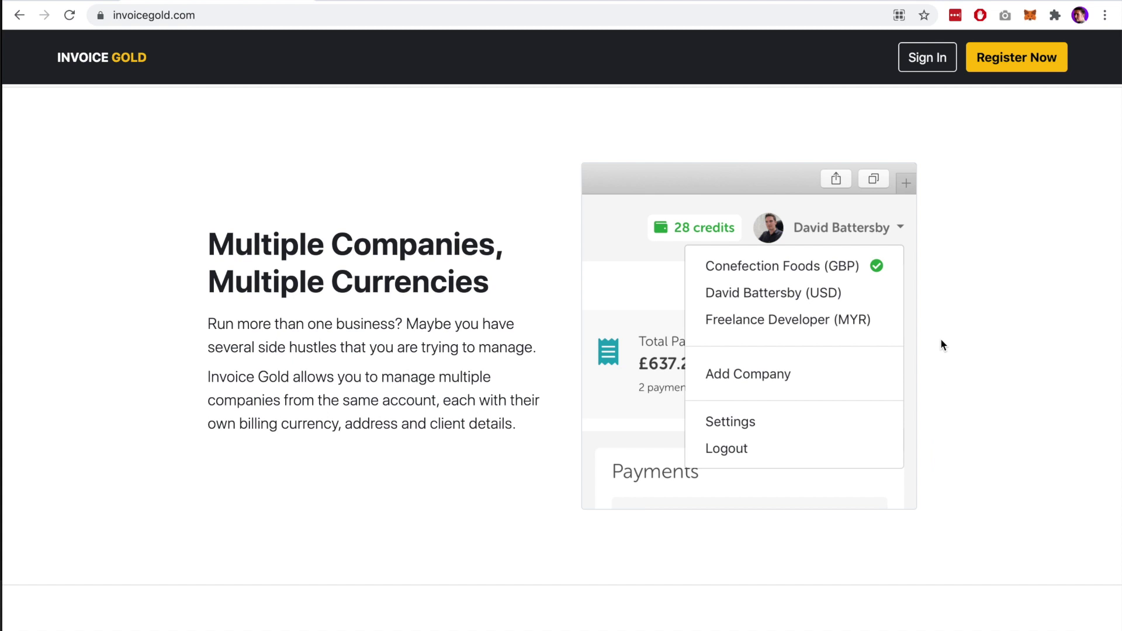
scroll(941, 344, down, 8)
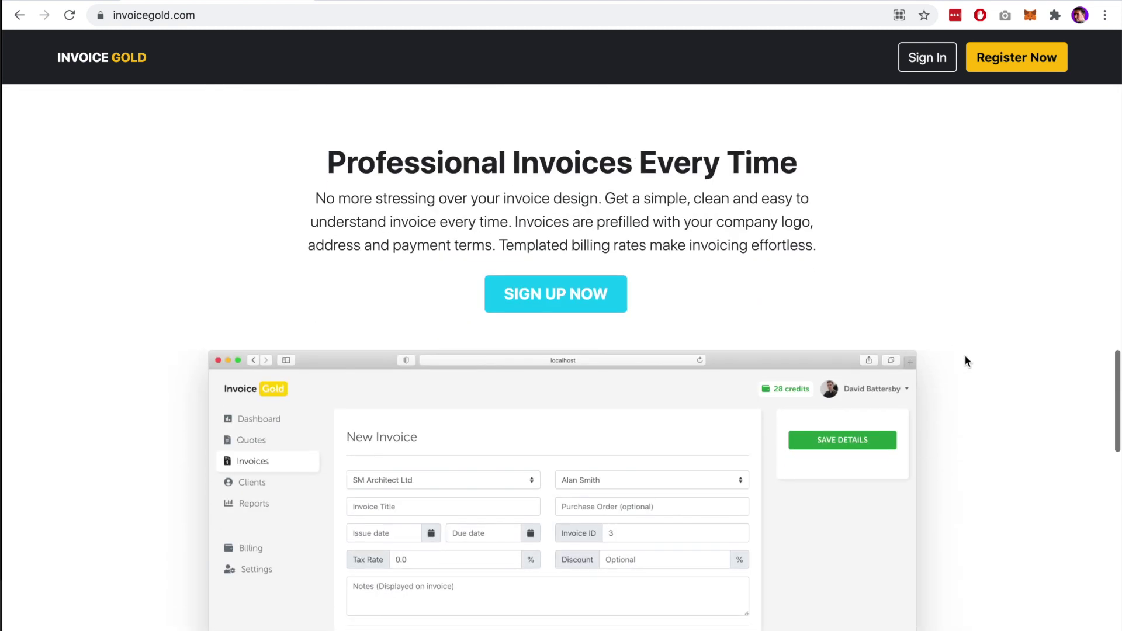
scroll(974, 365, down, 1)
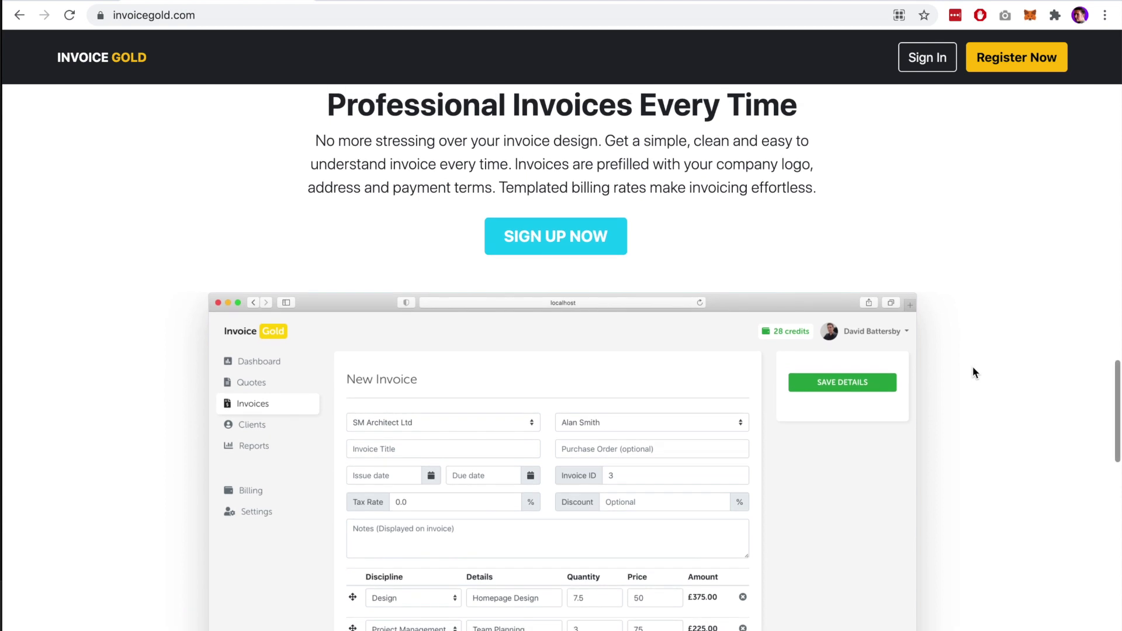
scroll(973, 374, down, 3)
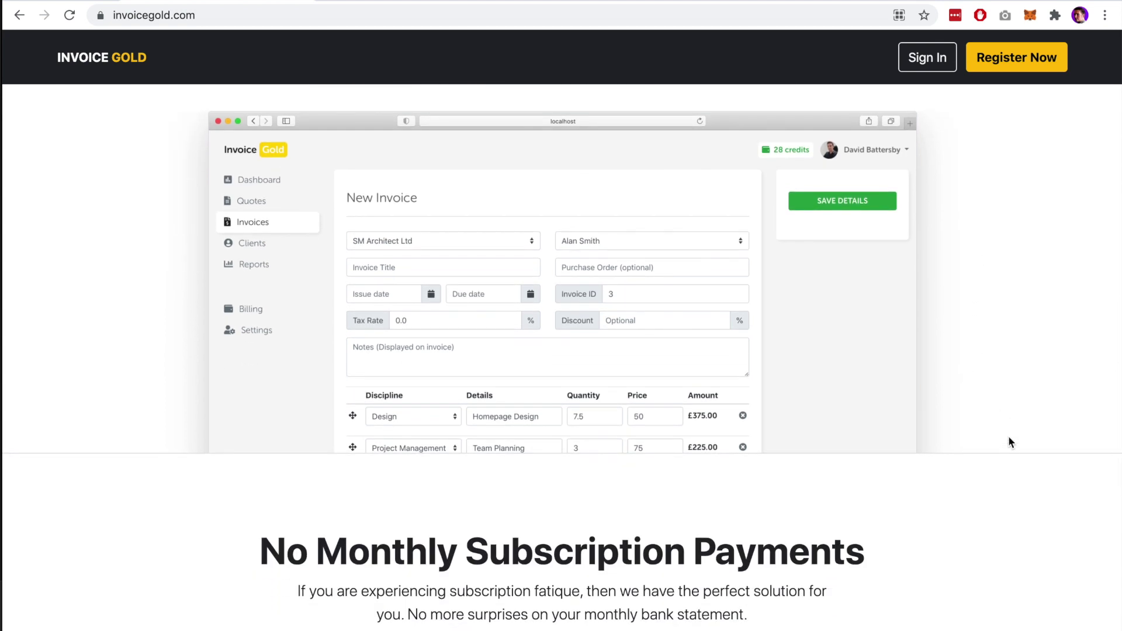
scroll(1009, 438, down, 7)
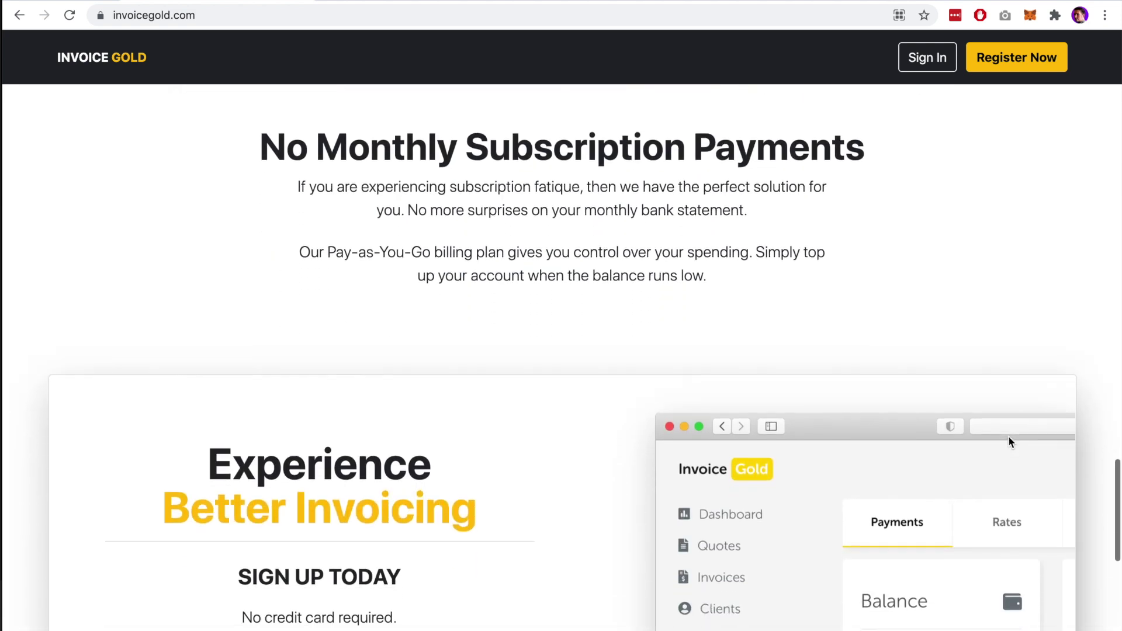
scroll(1008, 435, down, 2)
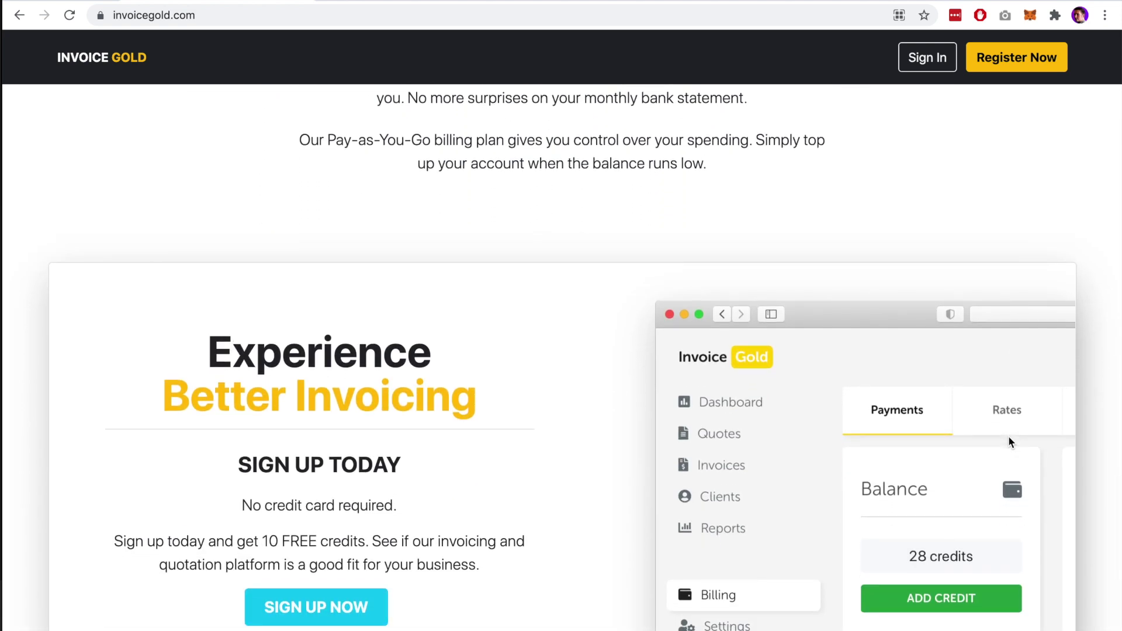
scroll(1008, 436, down, 3)
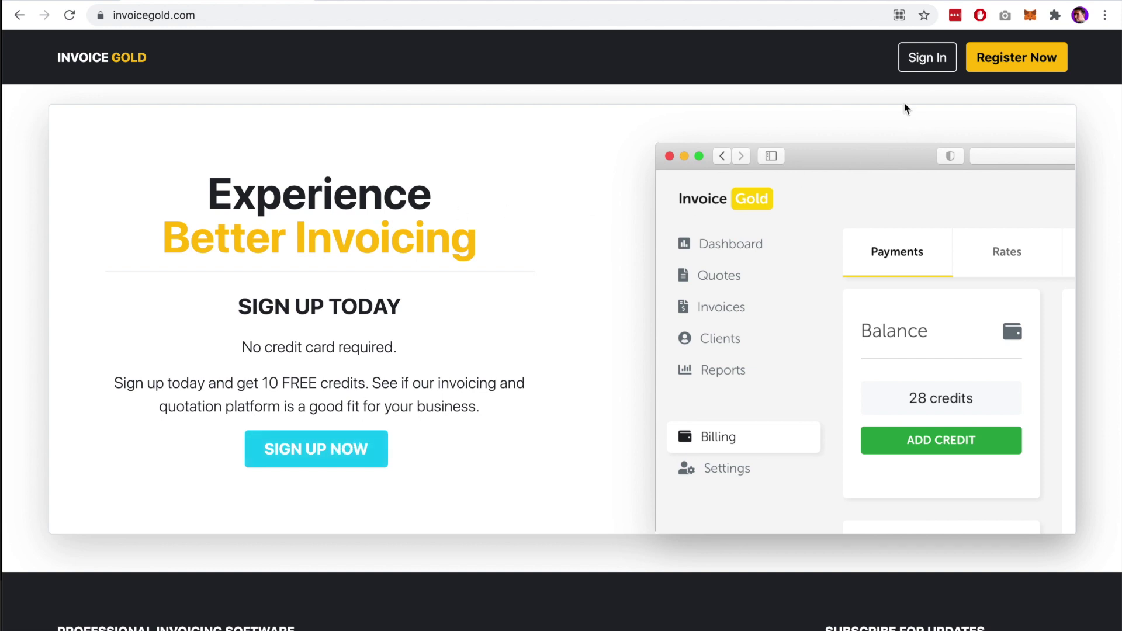
click(1015, 59)
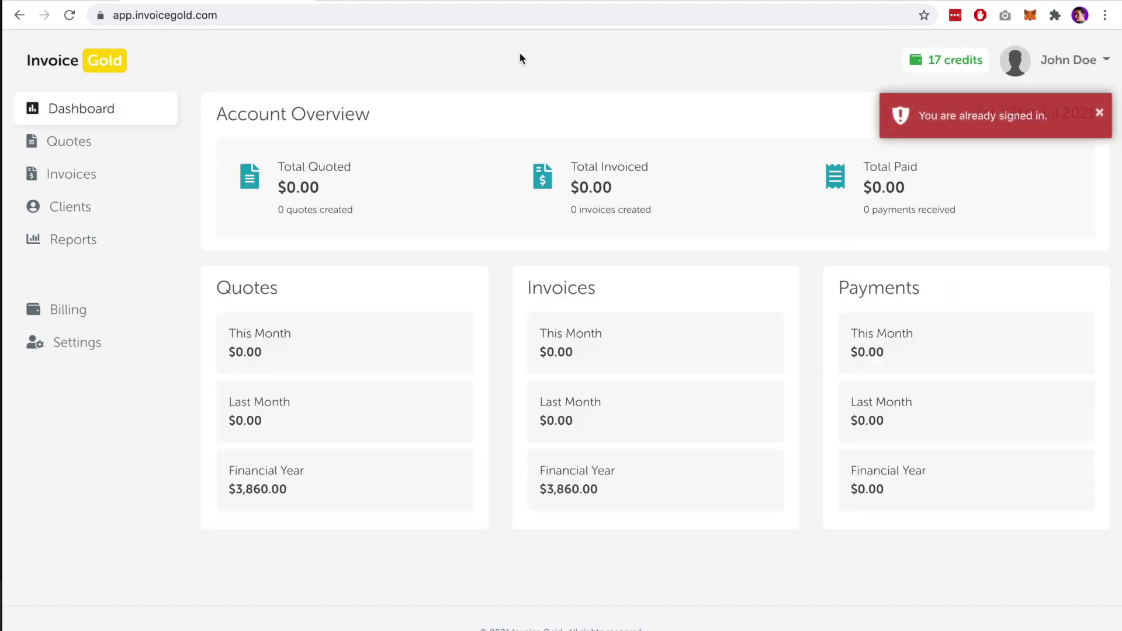
Dismiss the already-signed-in alert and open the Quotes list
click(1099, 113)
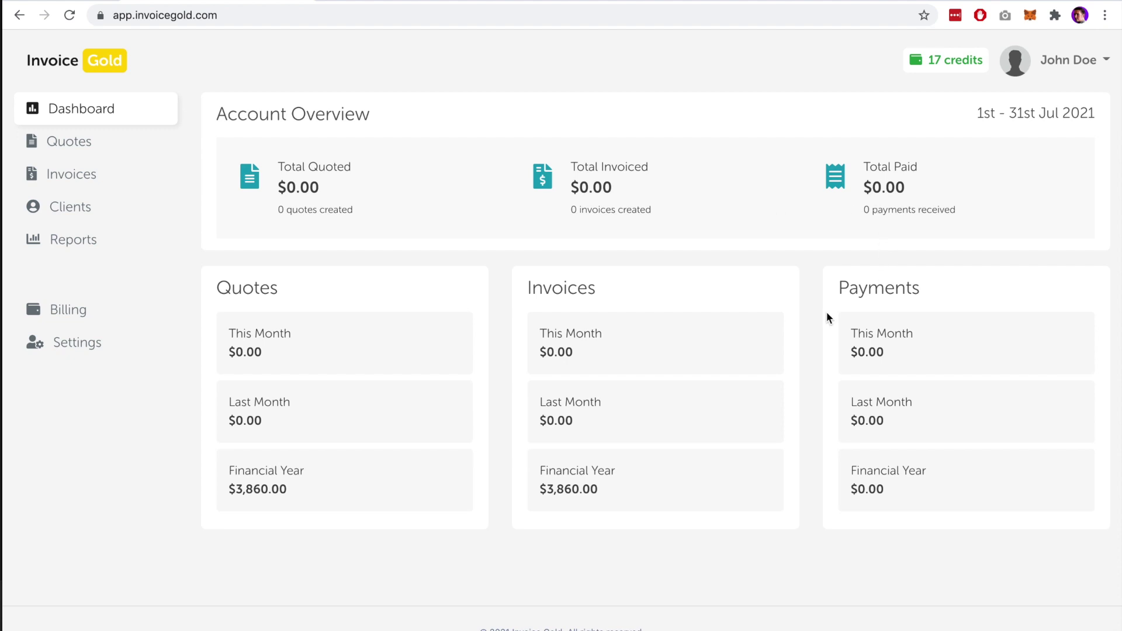
click(66, 141)
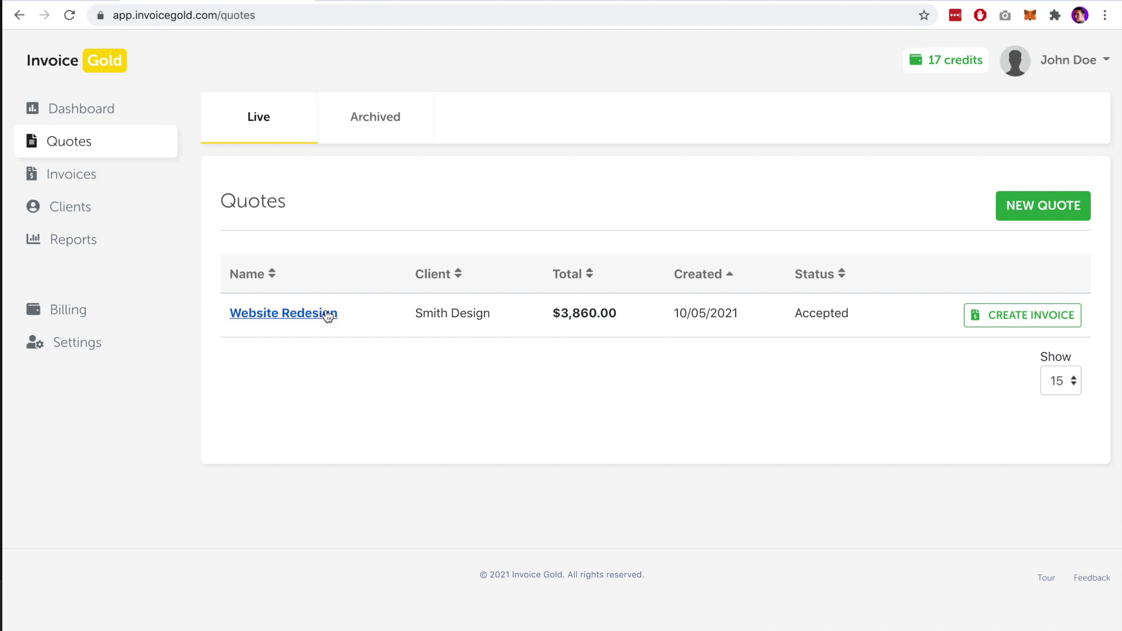
Start a new quote, cancel the Add New Client form, and choose the client contact
click(1049, 209)
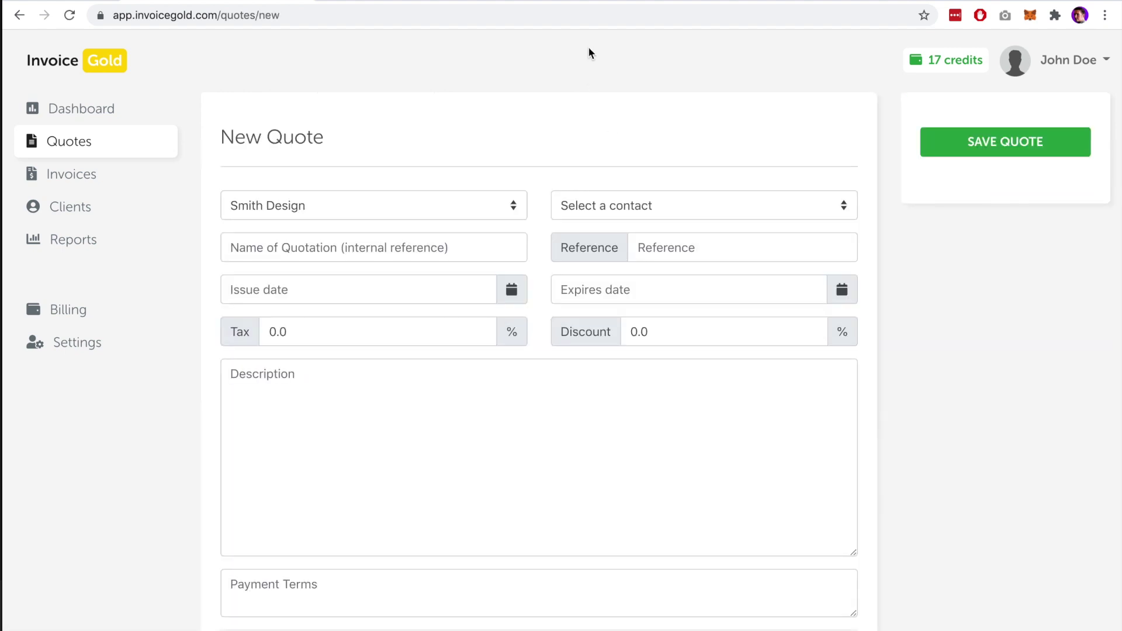
click(432, 216)
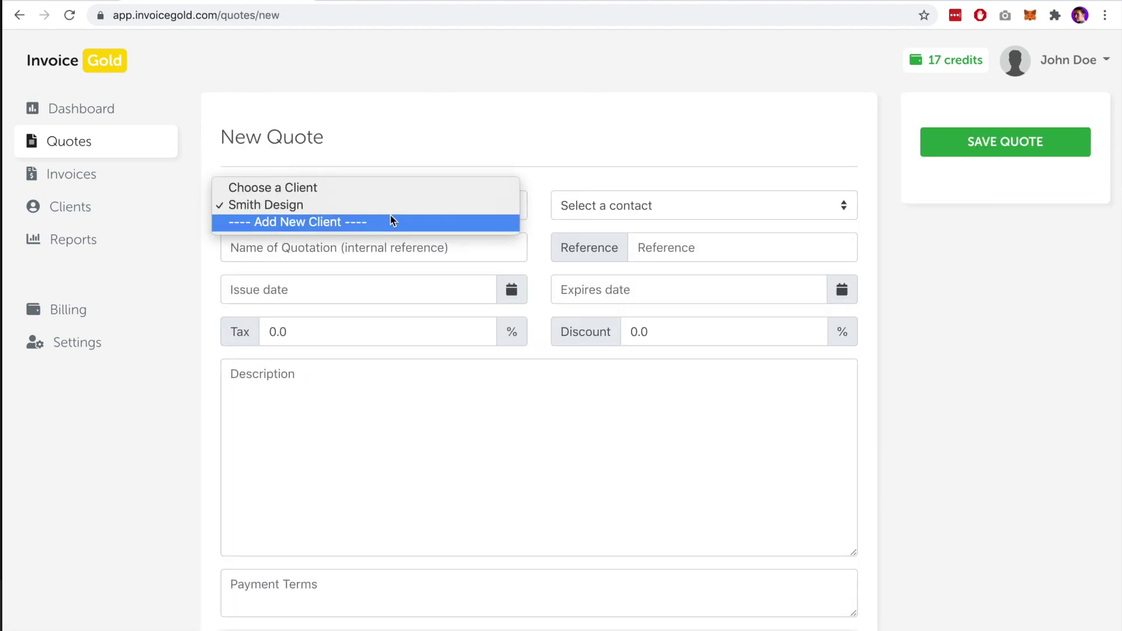
click(292, 222)
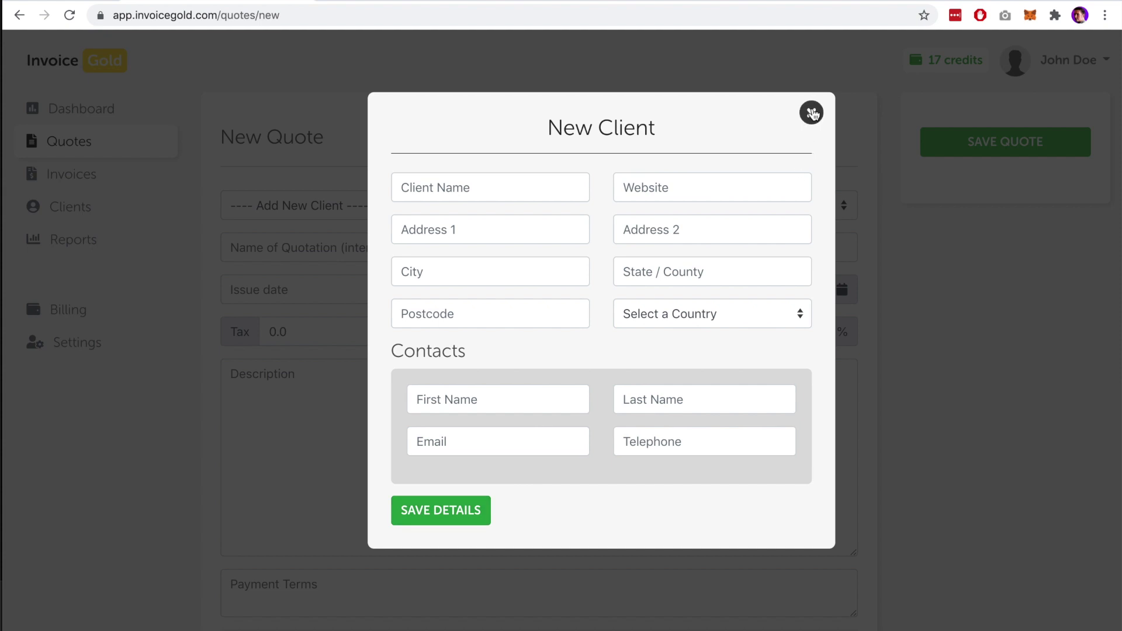
click(810, 113)
click(706, 200)
click(688, 220)
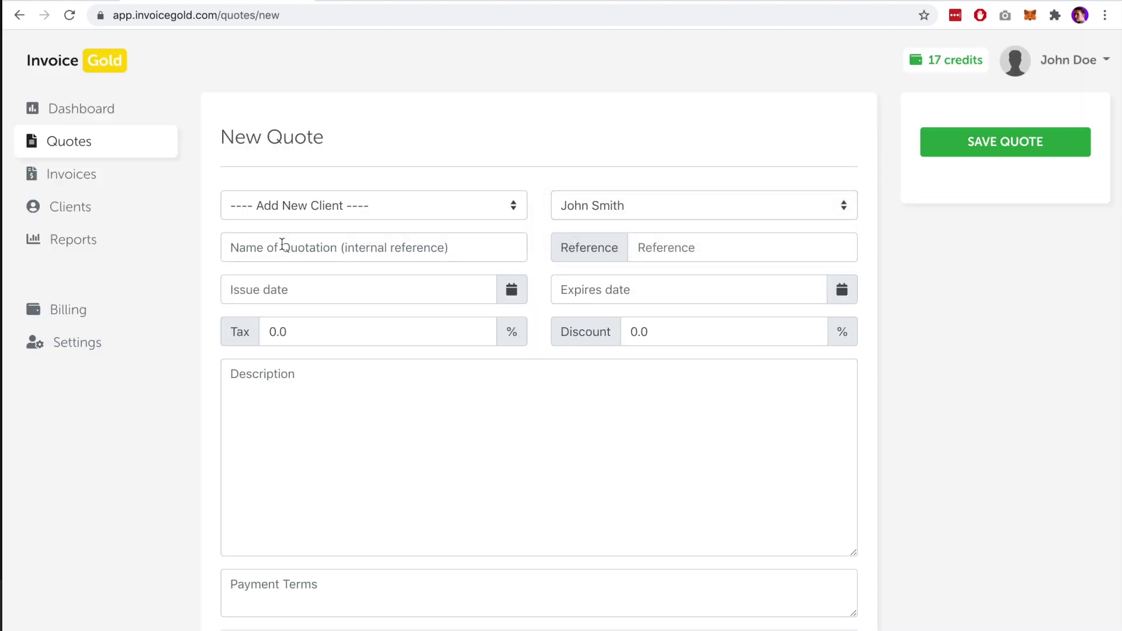
Leave the issue and expiry dates empty and move down to the line items
scroll(528, 291, down, 1)
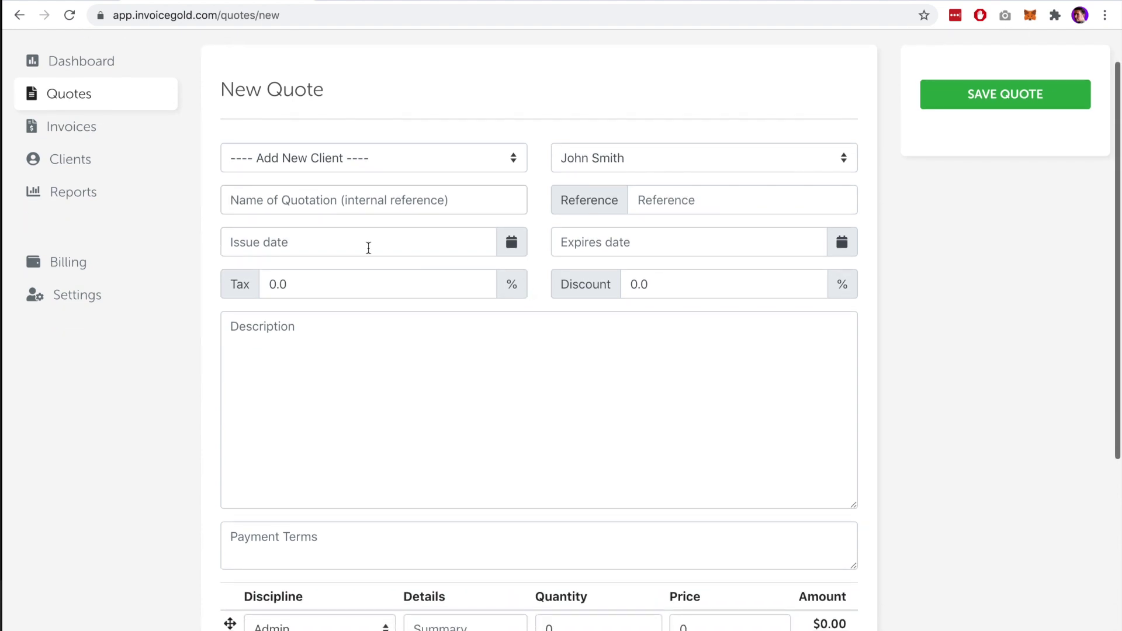
click(364, 247)
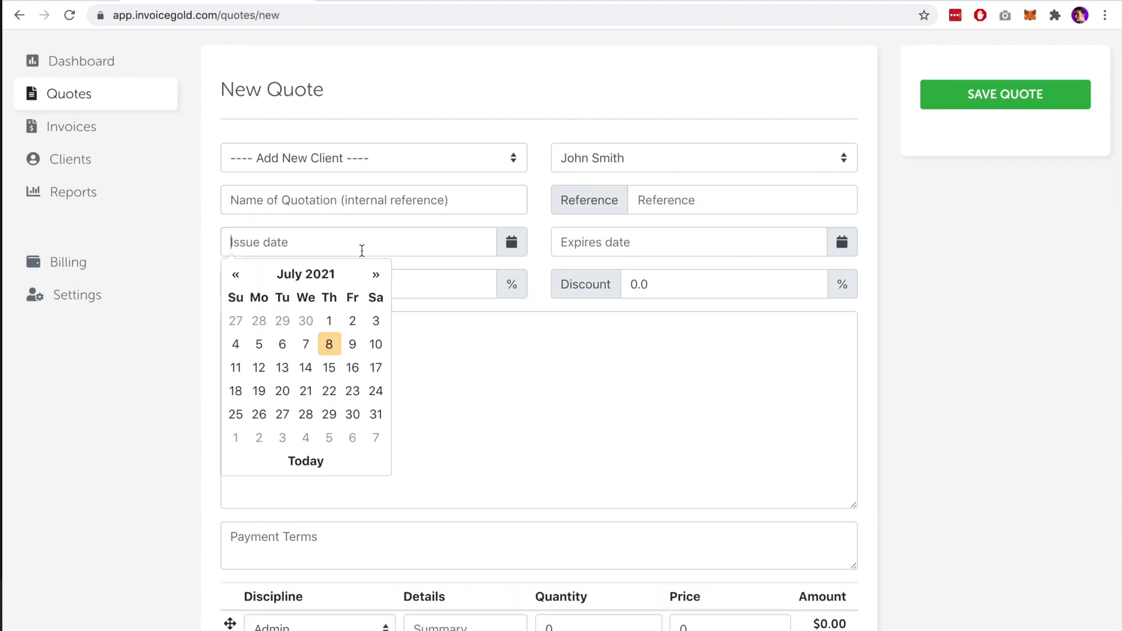
click(409, 270)
click(608, 242)
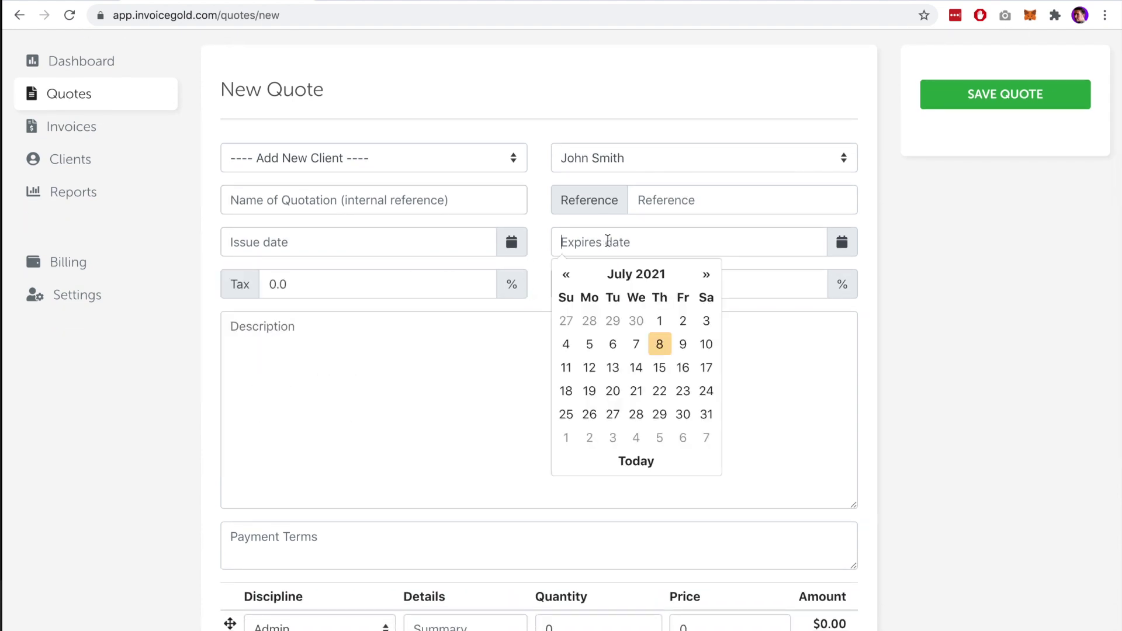
click(451, 348)
scroll(459, 333, down, 5)
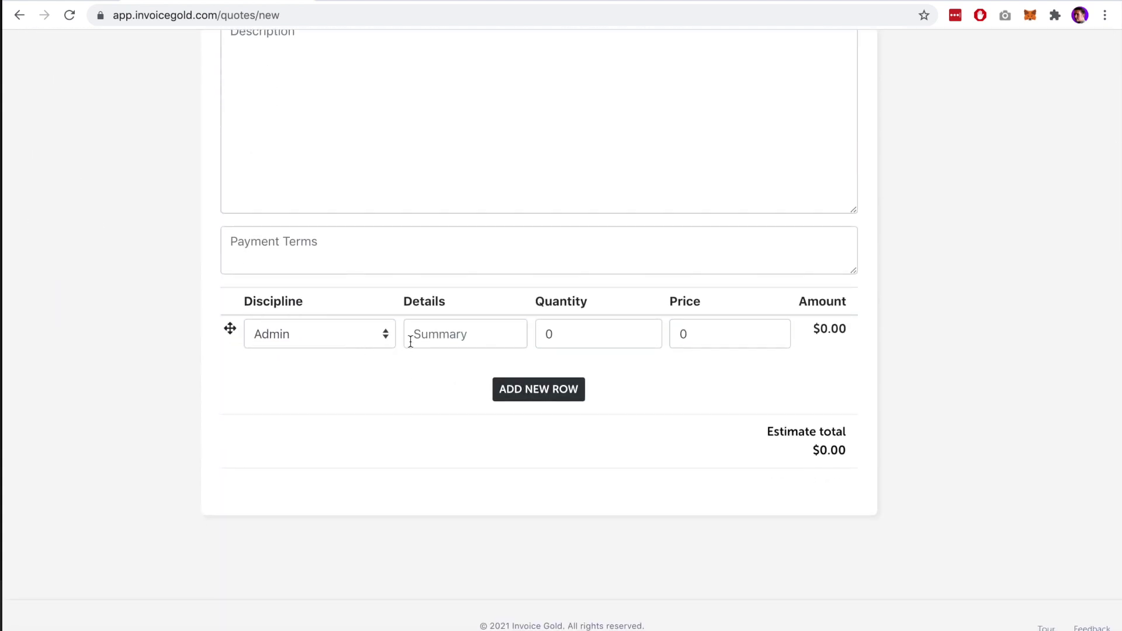
Set the first line's discipline to Development, reverting a brief switch to Prototype
click(351, 339)
click(300, 384)
click(362, 344)
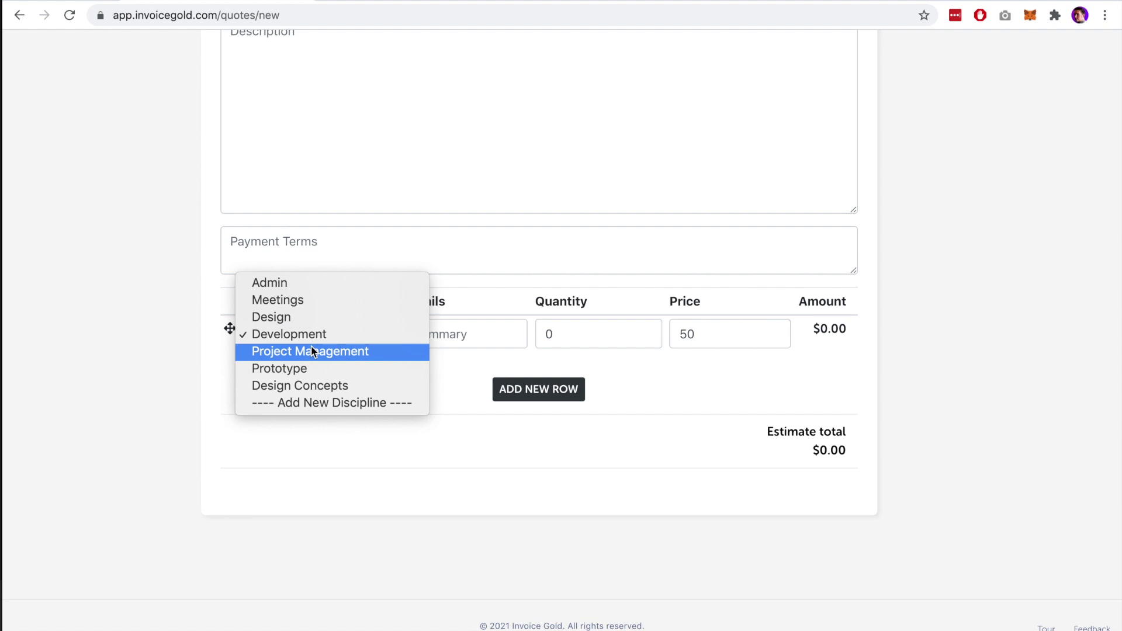
click(704, 339)
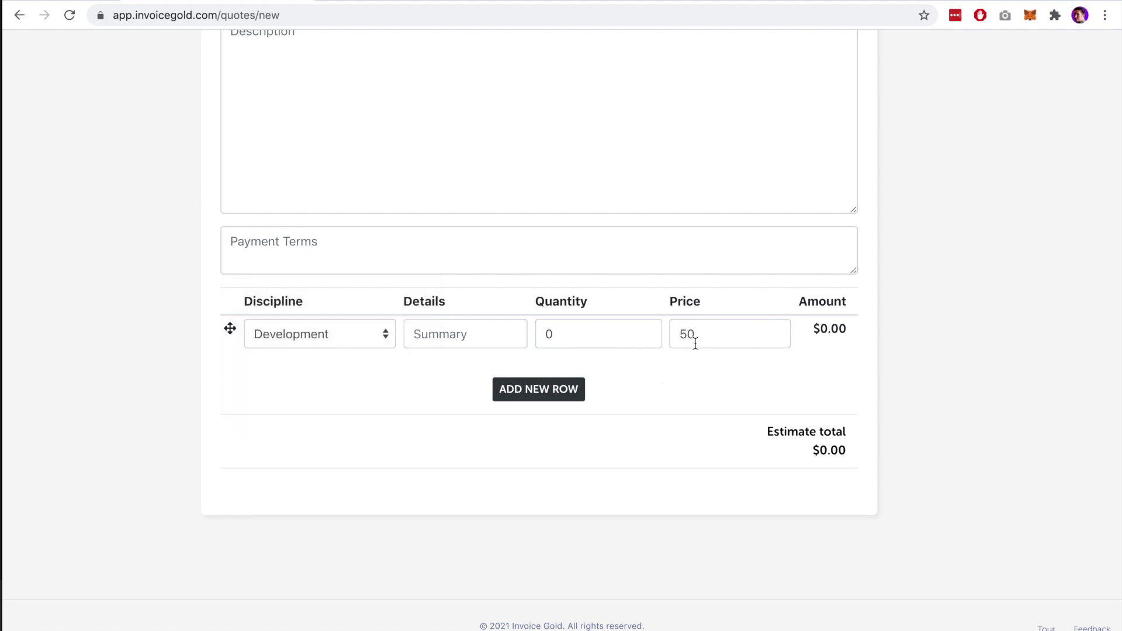
click(286, 338)
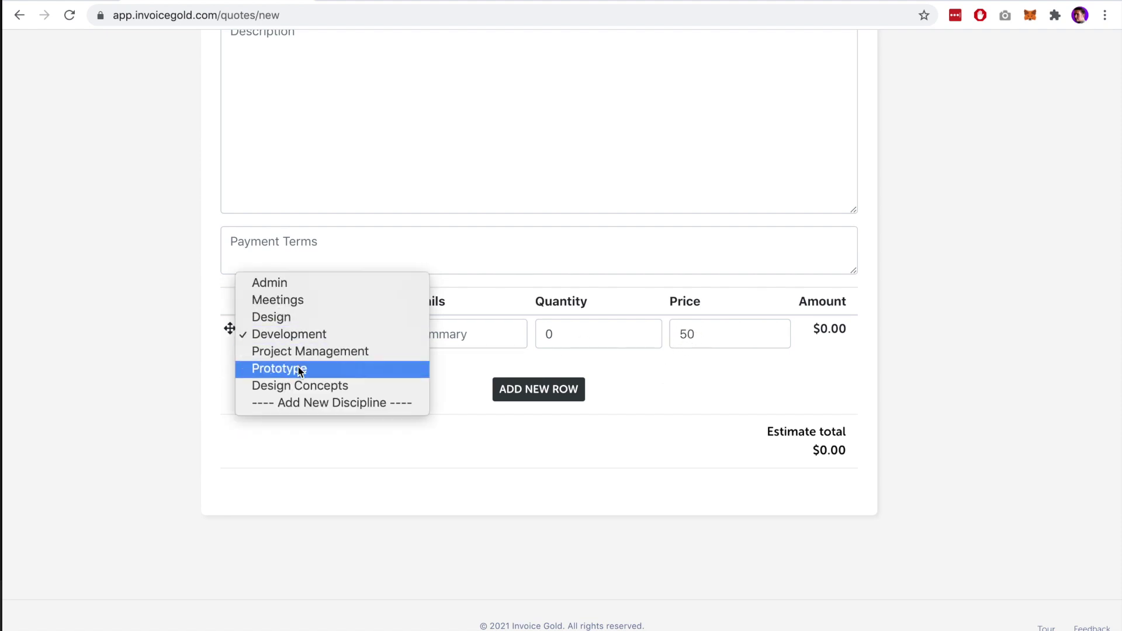
click(295, 366)
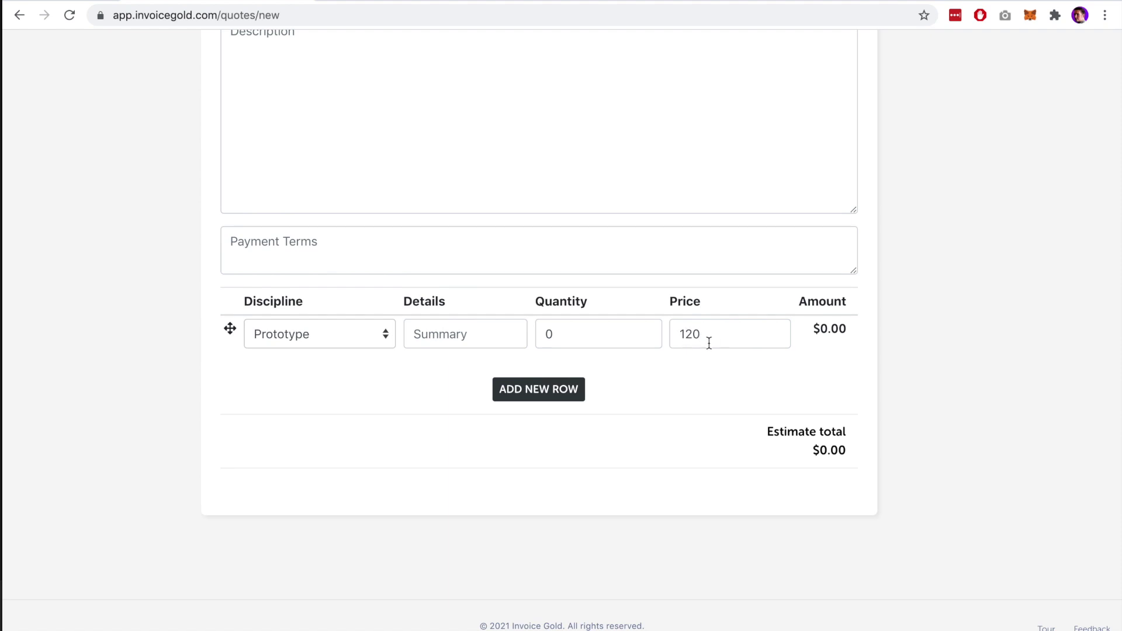
click(324, 345)
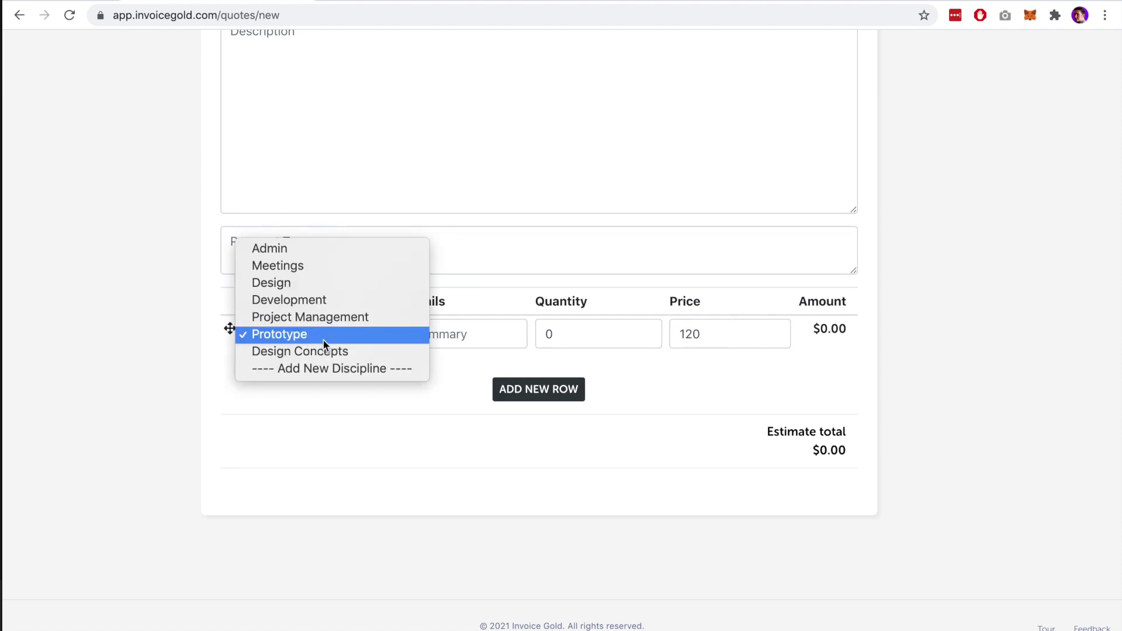
click(296, 300)
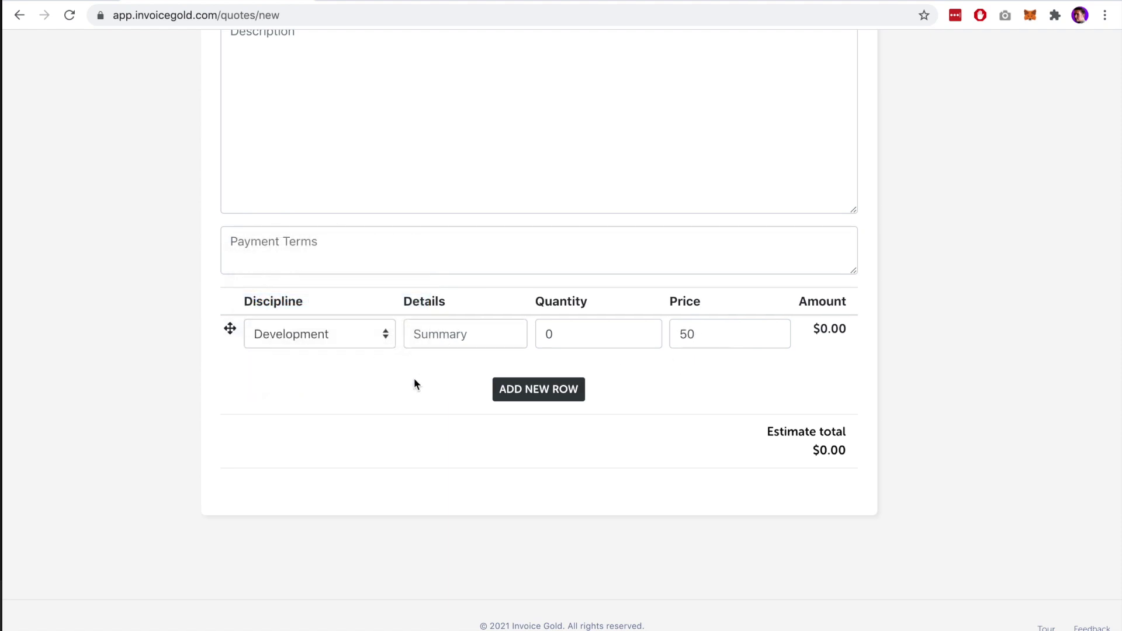
Describe the line as 'Build website homepage' with quantity 10 for $500, and add a second row
text(Build )
text(website homepage)
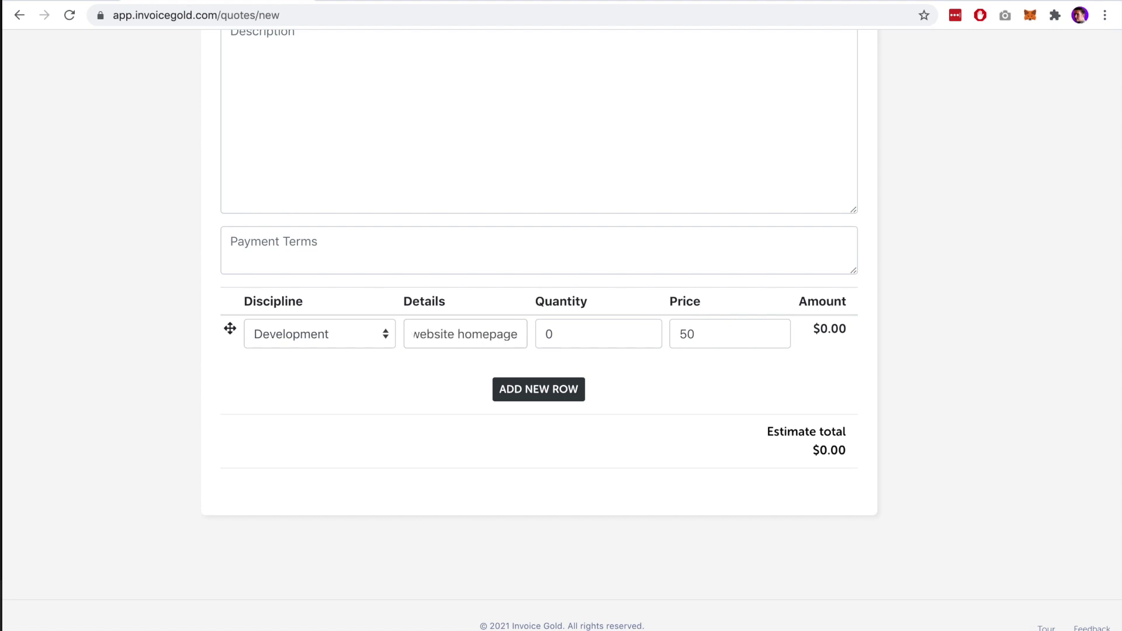
click(546, 332)
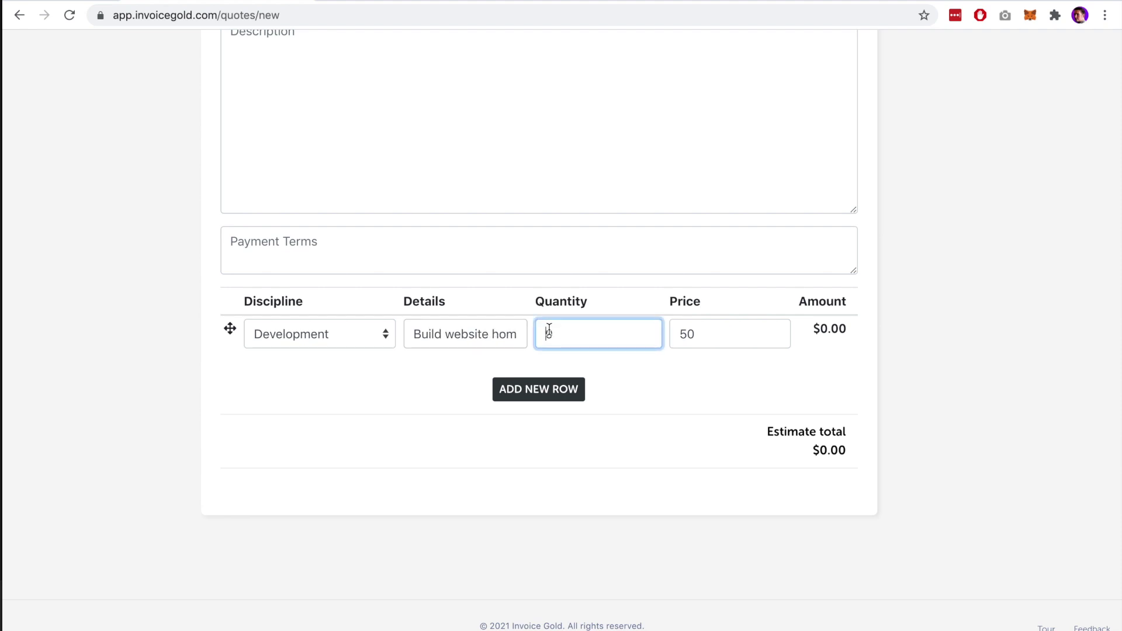
text(1)
click(670, 387)
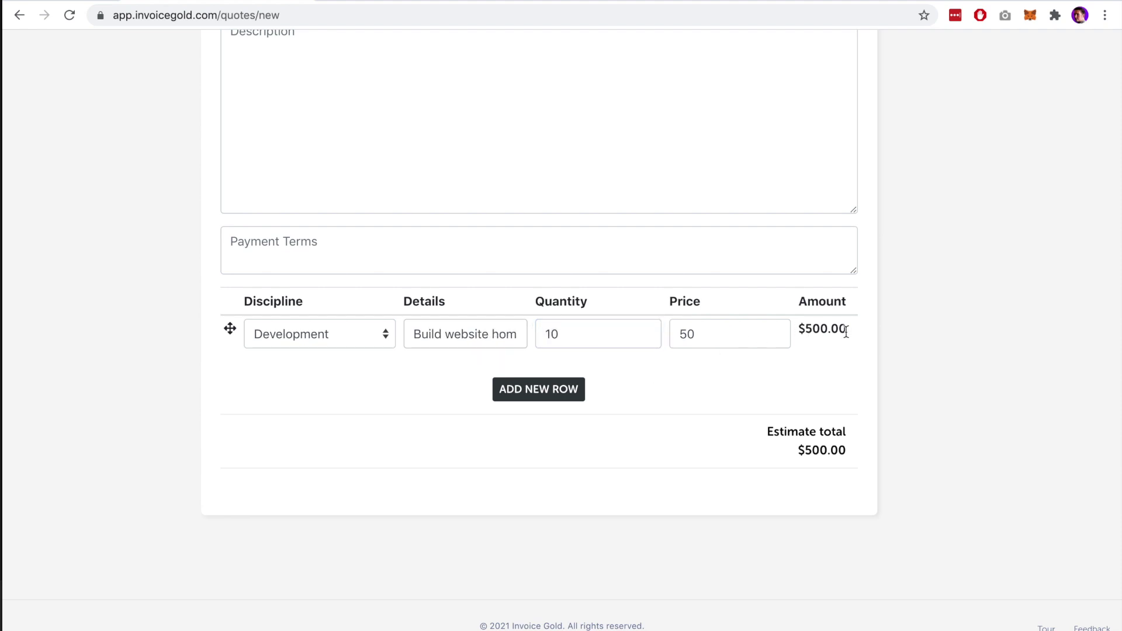
click(562, 393)
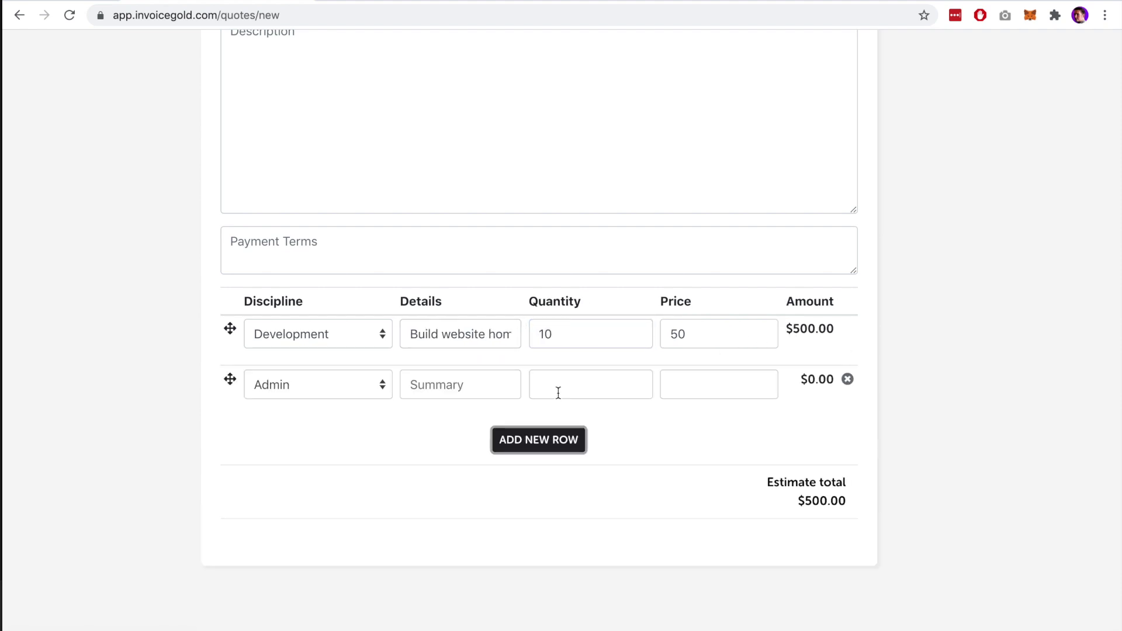
scroll(339, 409, down, 1)
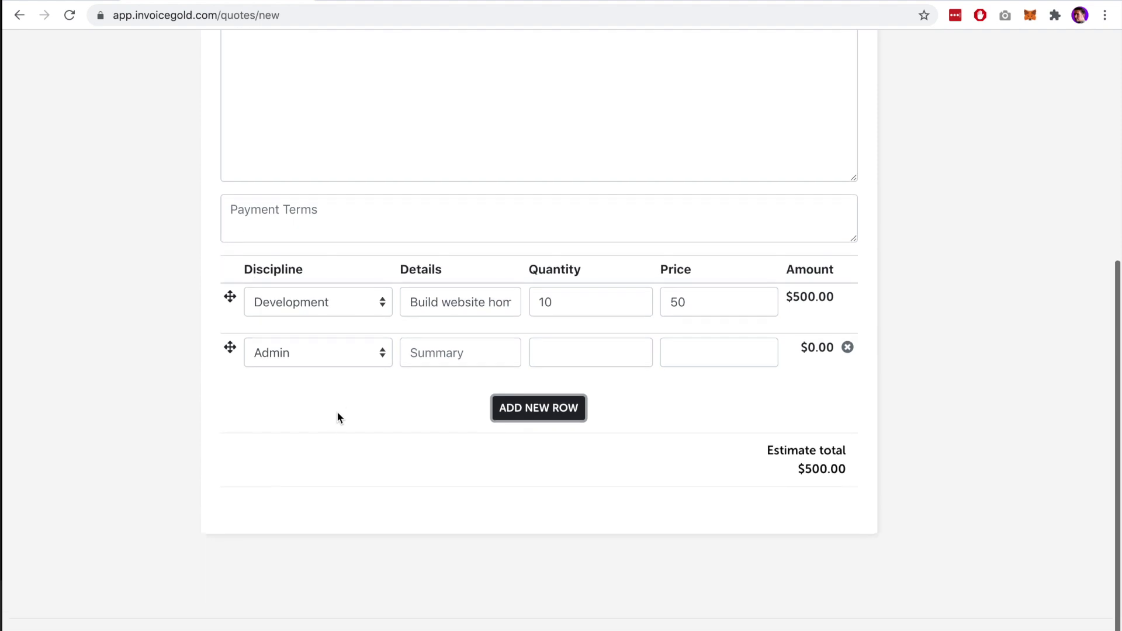
click(304, 350)
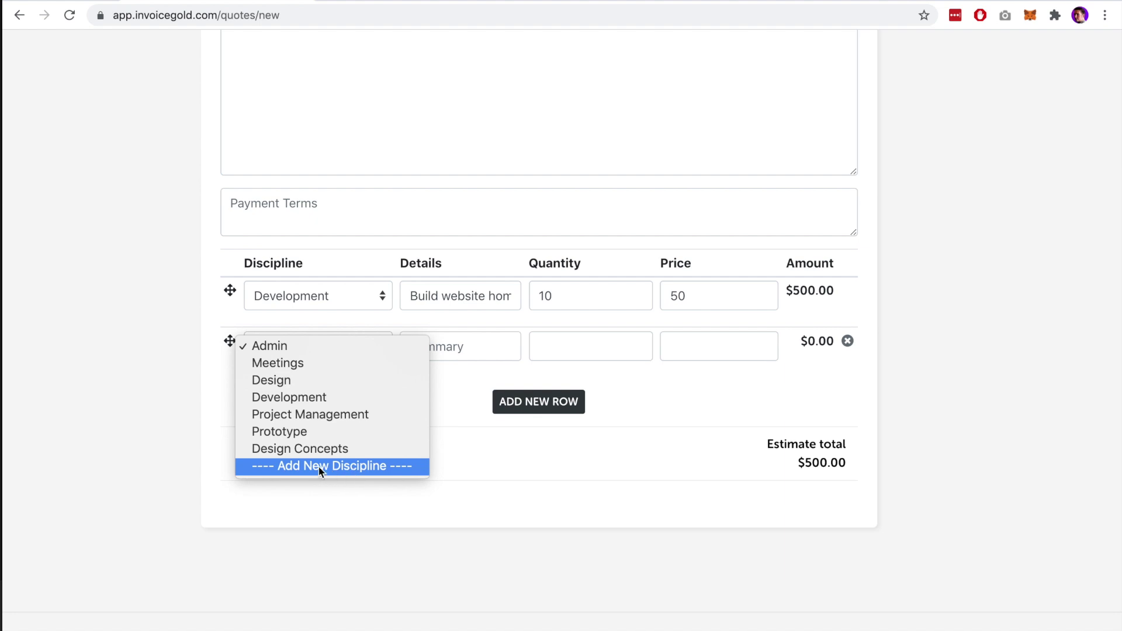
Create a new Graphic Design discipline priced at 75
click(344, 466)
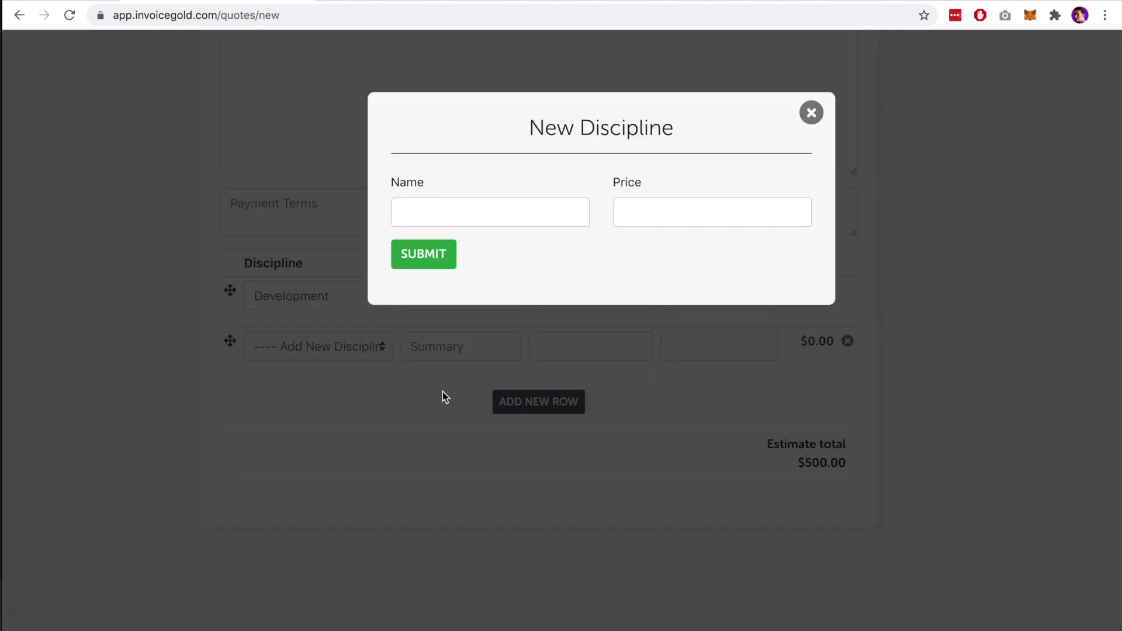
click(480, 214)
text(Graphic Design)
click(625, 212)
text(75)
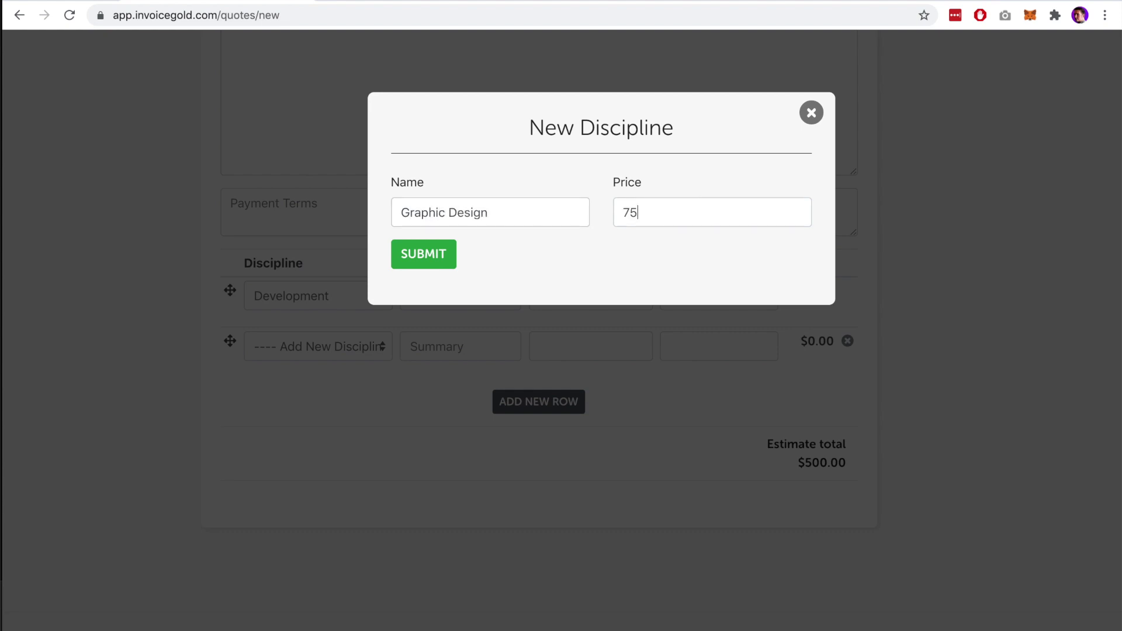
click(427, 264)
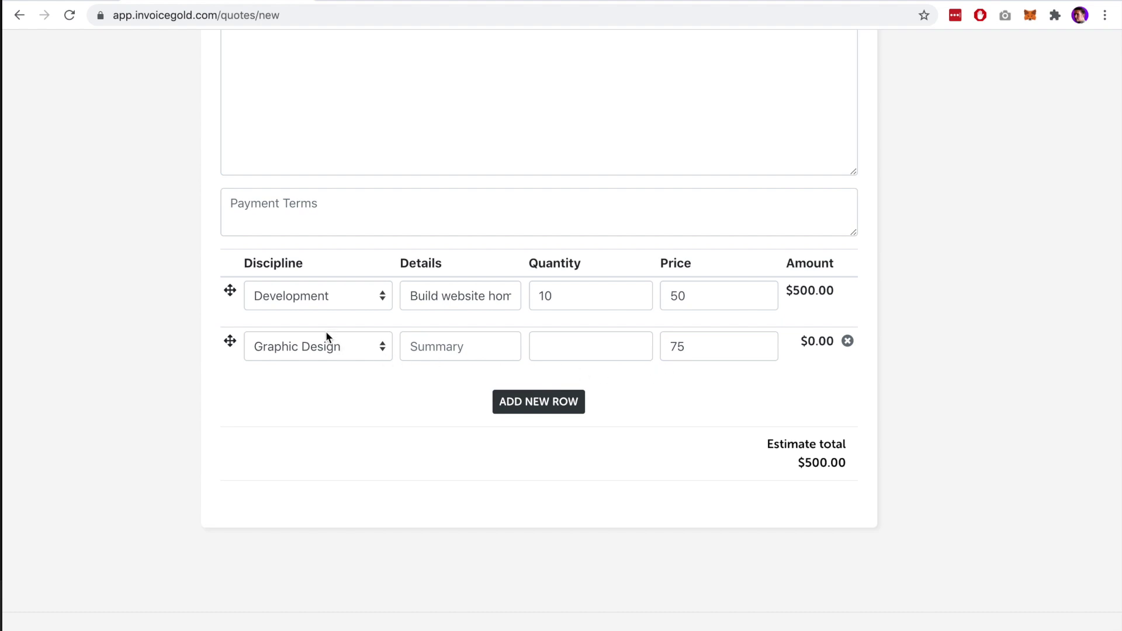
click(310, 295)
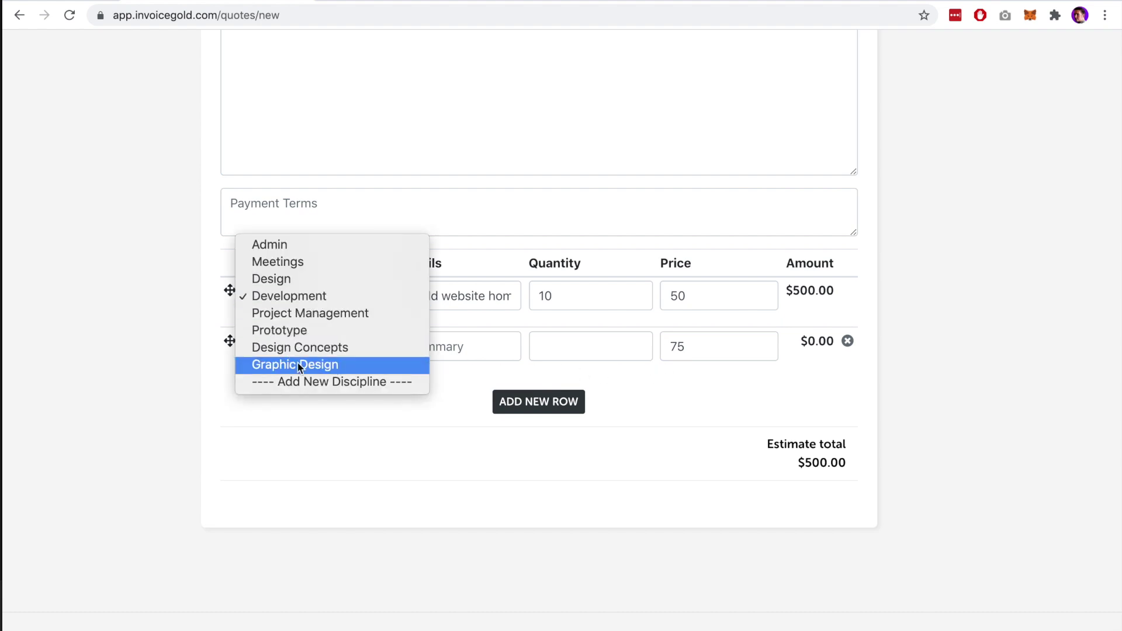
click(680, 403)
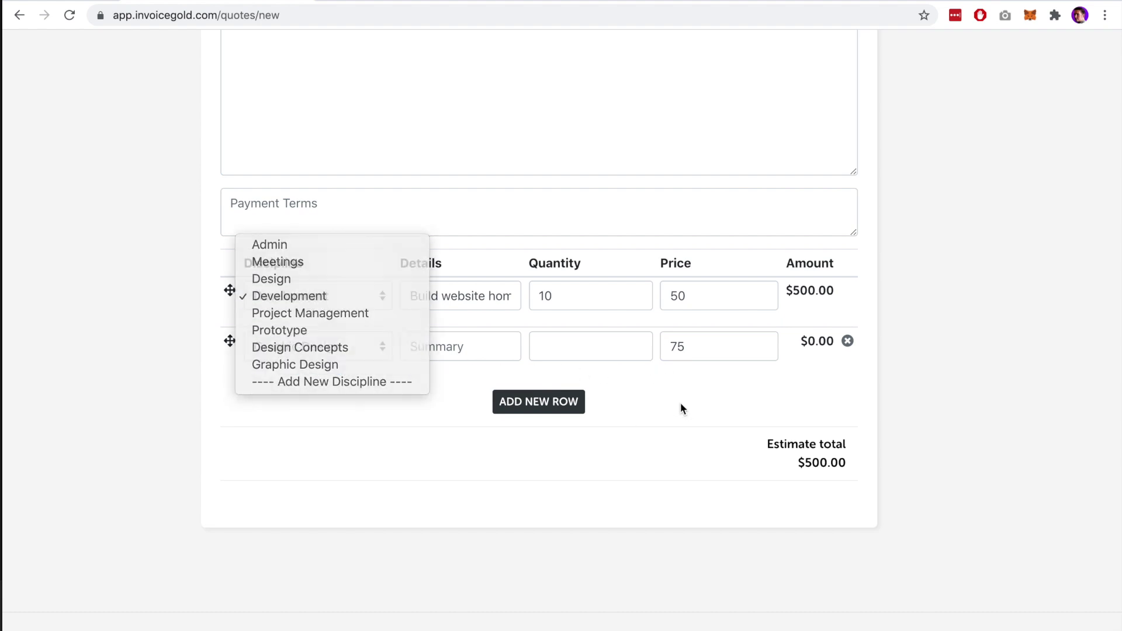
Remove a stray third Graphic Design row and begin editing the Graphic Design line's quantity
click(551, 406)
click(350, 398)
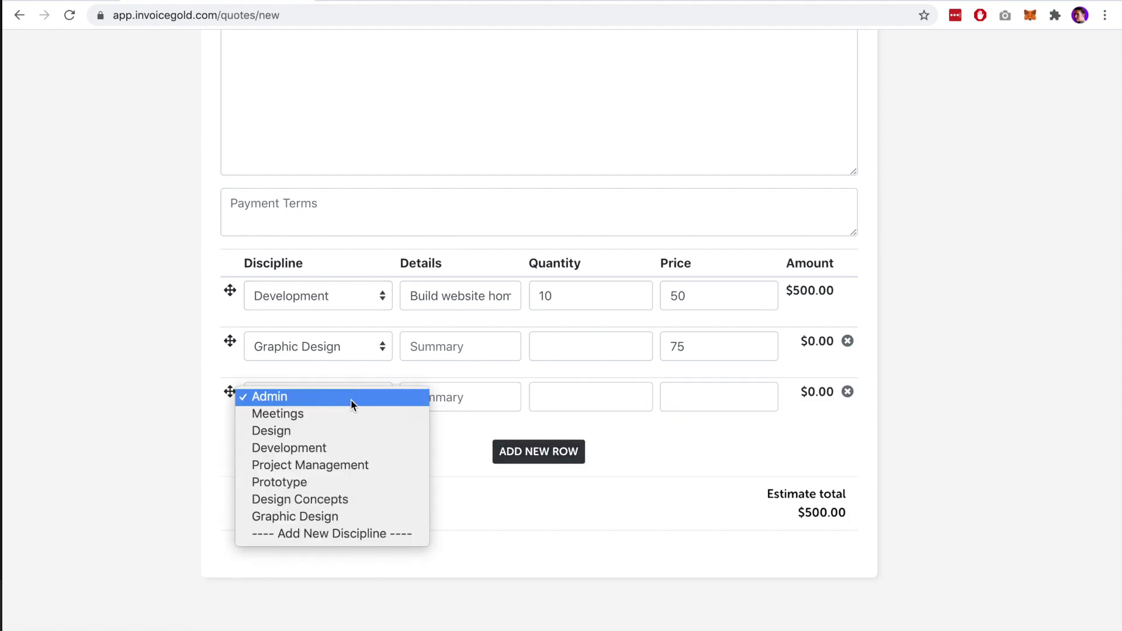
click(337, 516)
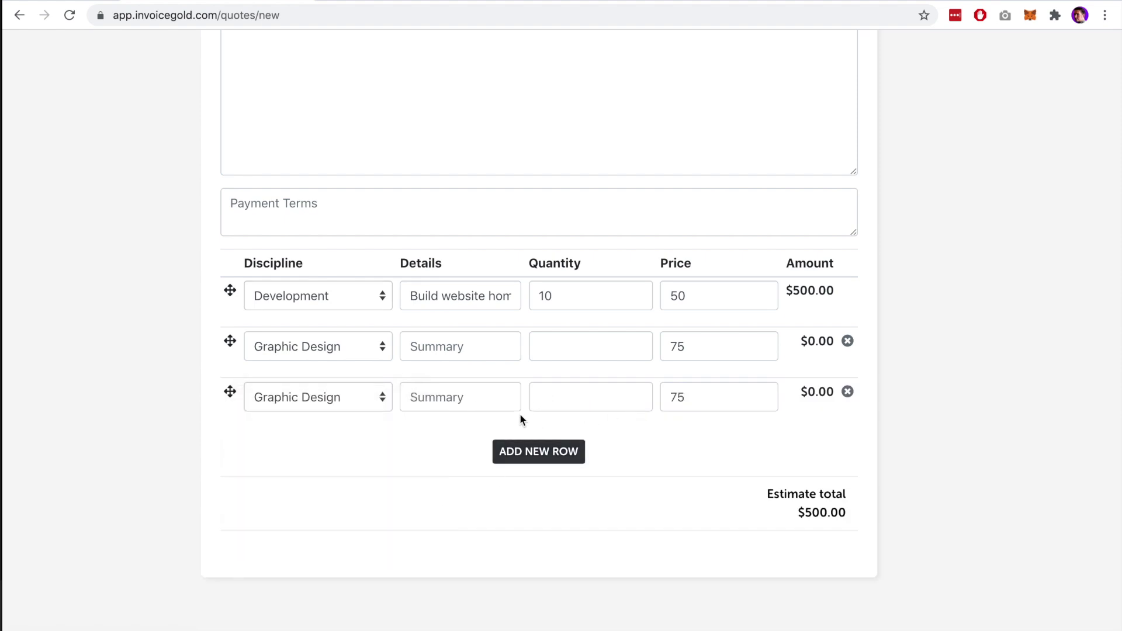
click(848, 393)
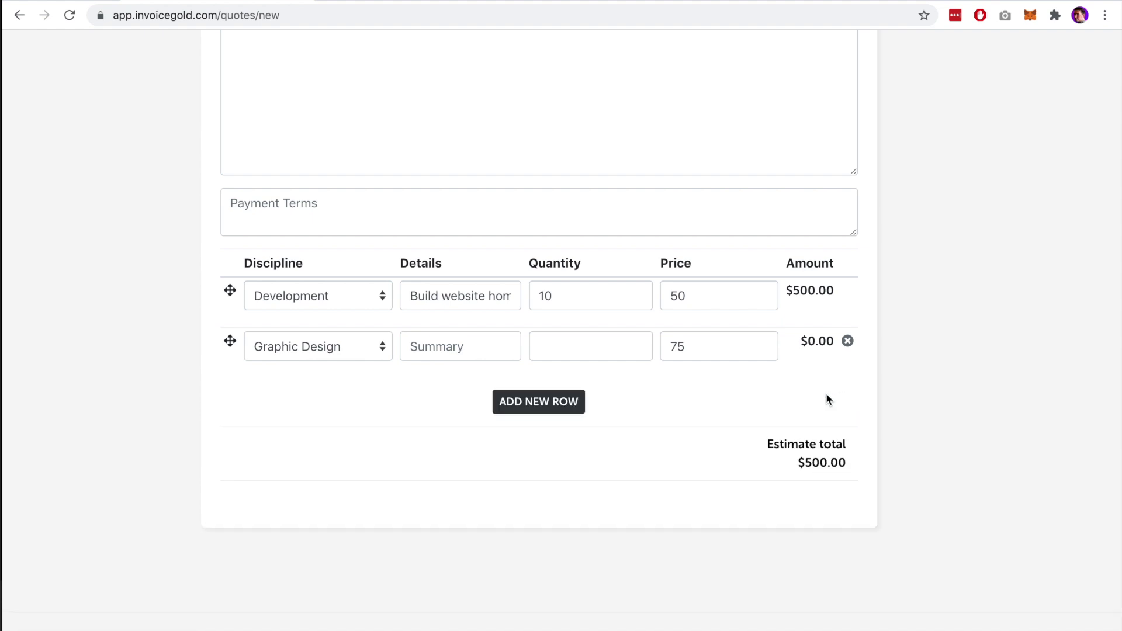
click(583, 346)
Set the Graphic Design quantity to 5 and issue date to 8 July 2021, then try saving
text(5)
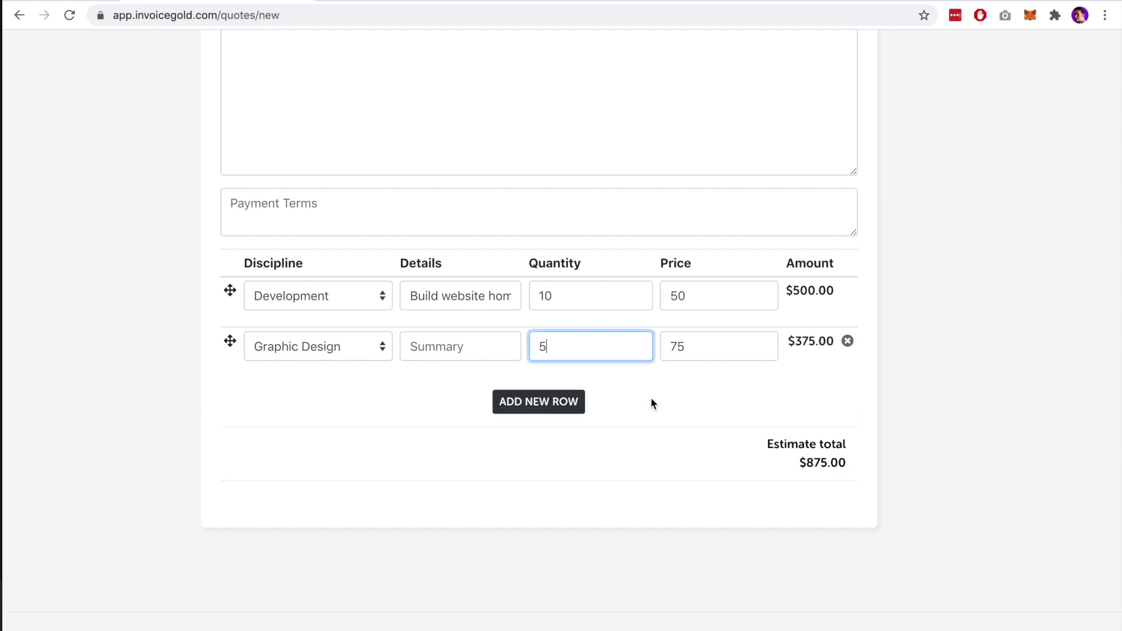
scroll(934, 345, up, 4)
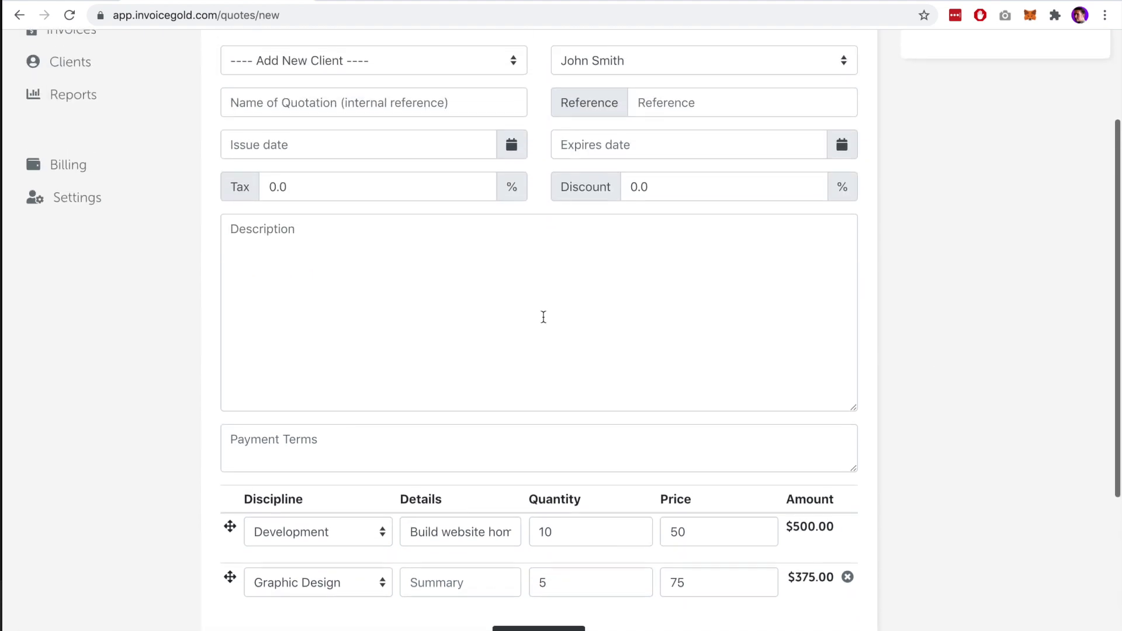
scroll(512, 346, up, 1)
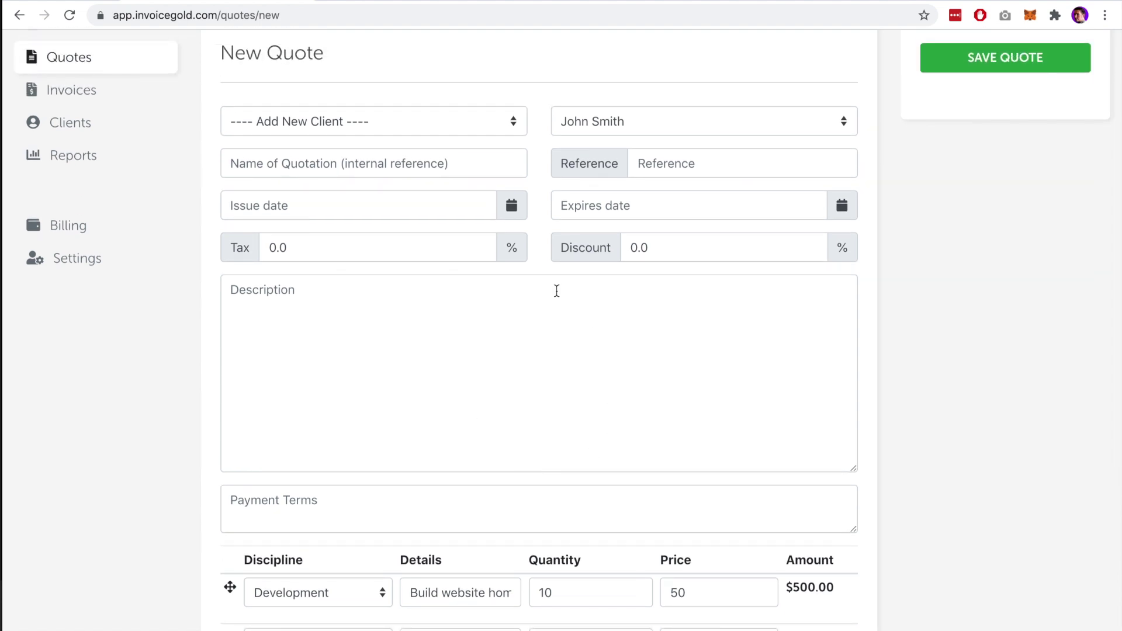
click(343, 200)
click(328, 307)
scroll(926, 362, down, 4)
scroll(927, 363, up, 6)
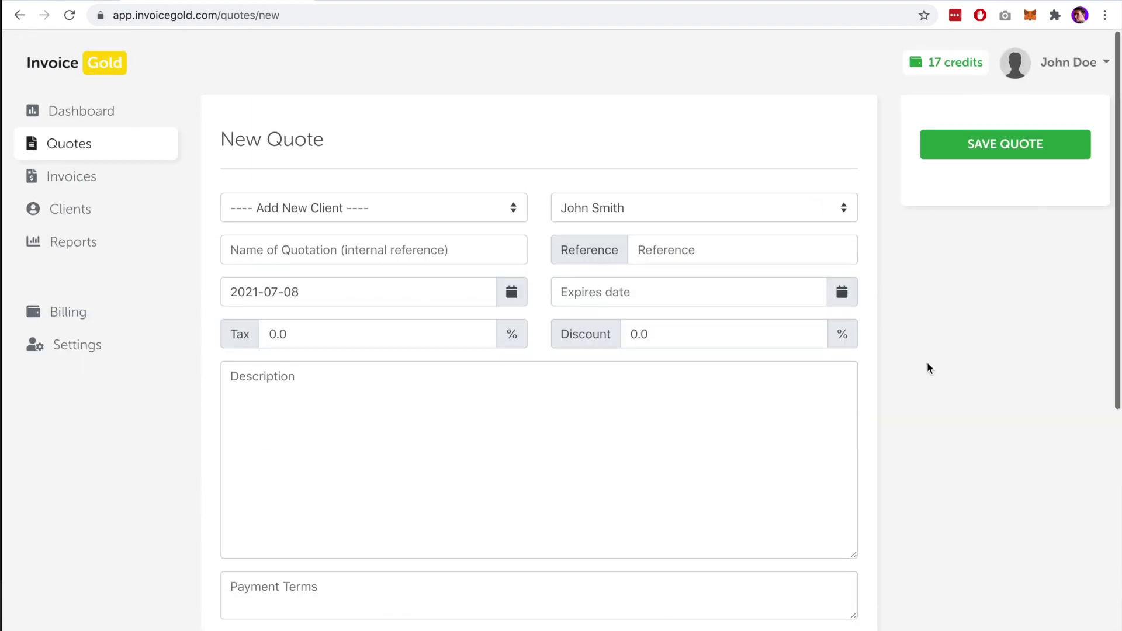
click(1003, 144)
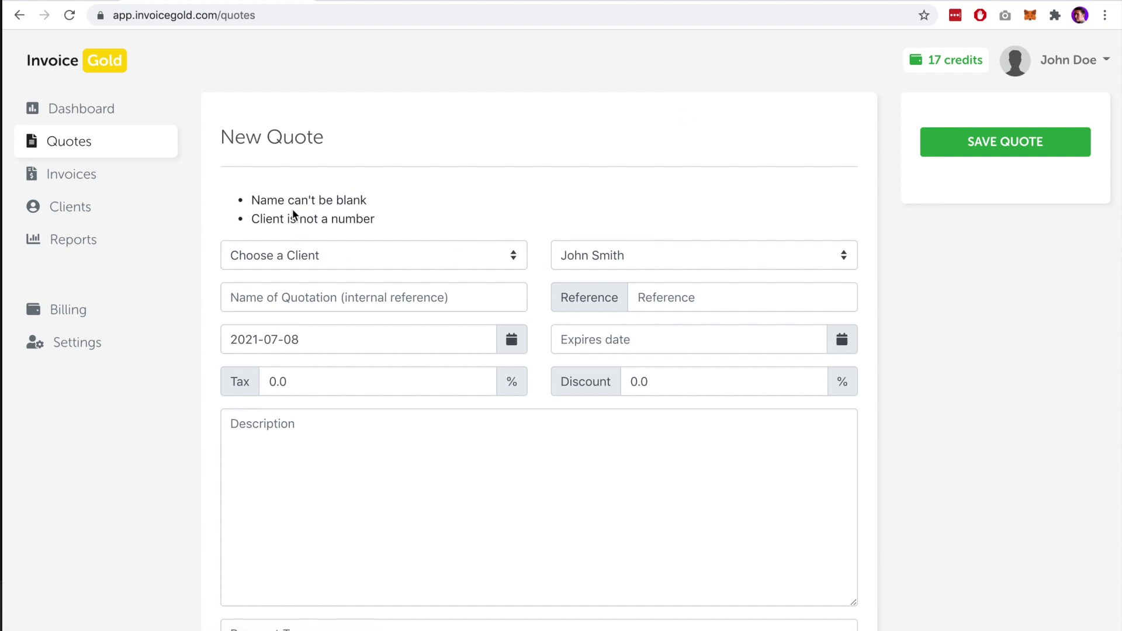
Choose Smith Design as client, keep the contact, and name the quote 'Homepage Design Quote'
click(322, 264)
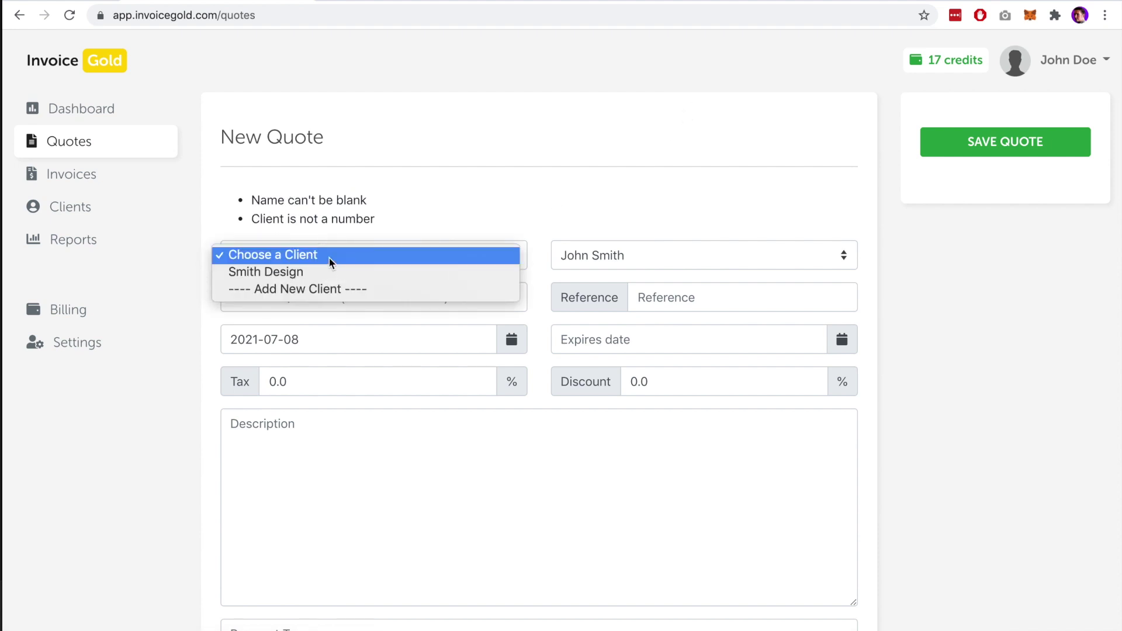
click(325, 270)
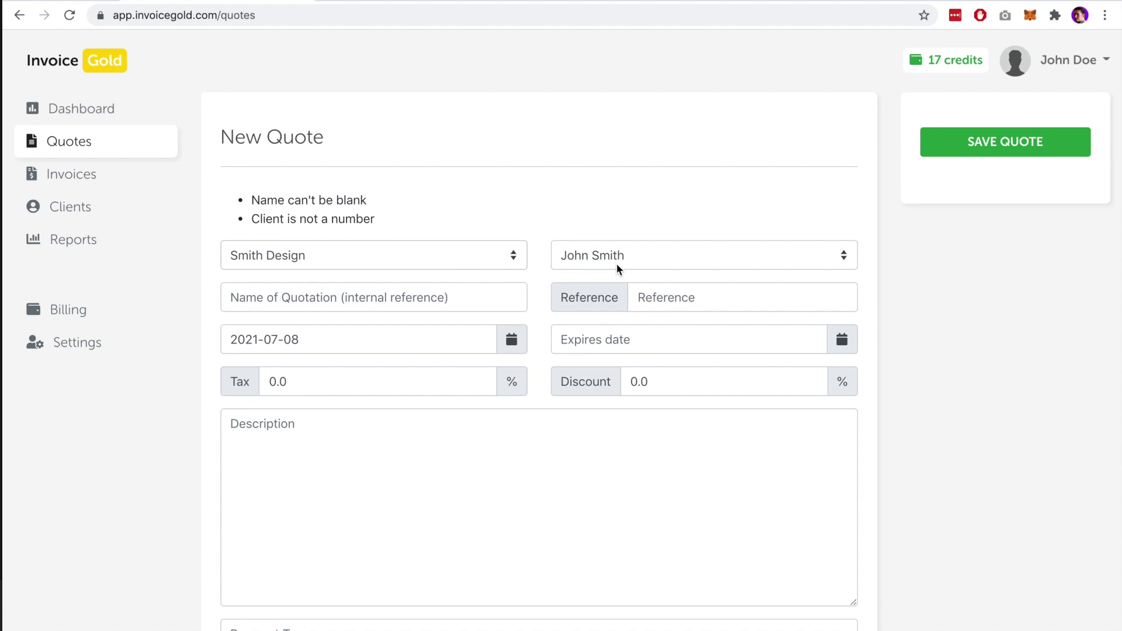
click(657, 257)
click(657, 255)
click(277, 299)
text(Home)
text(pag)
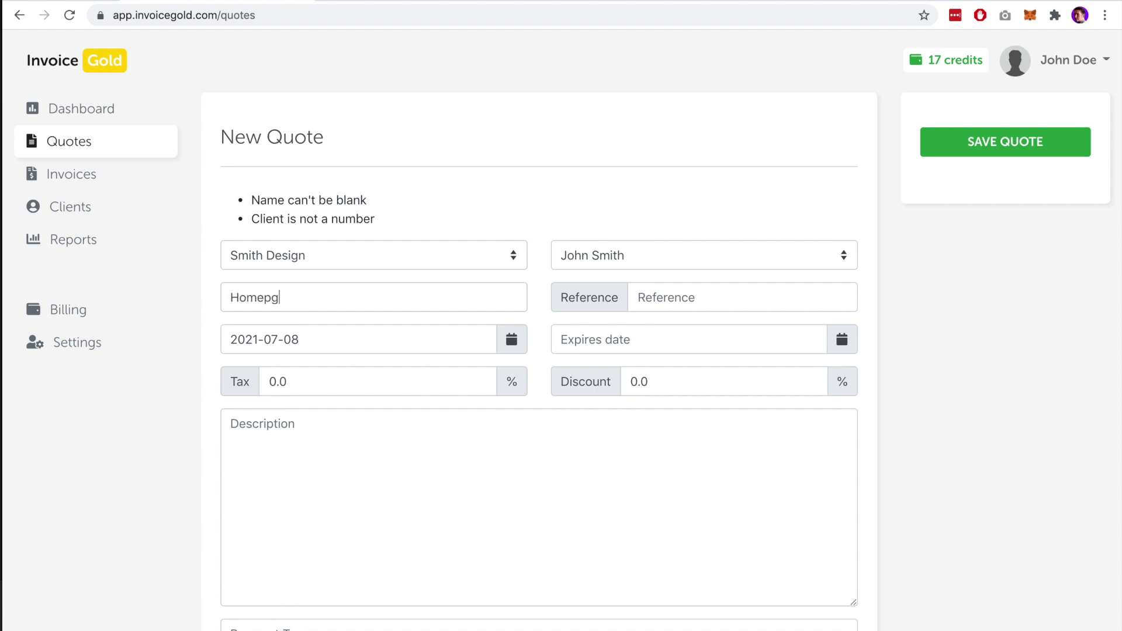
key(BackSpace)
text(age Design Quote)
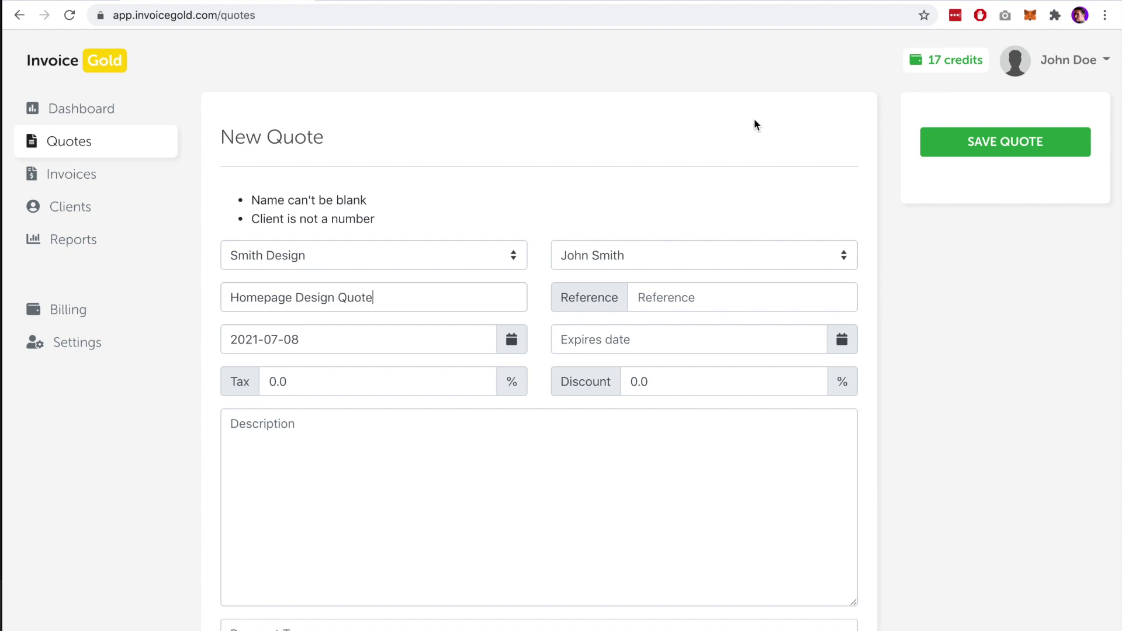
Save the Homepage Design Quote and download it as homepage-design-quote.pdf
click(974, 146)
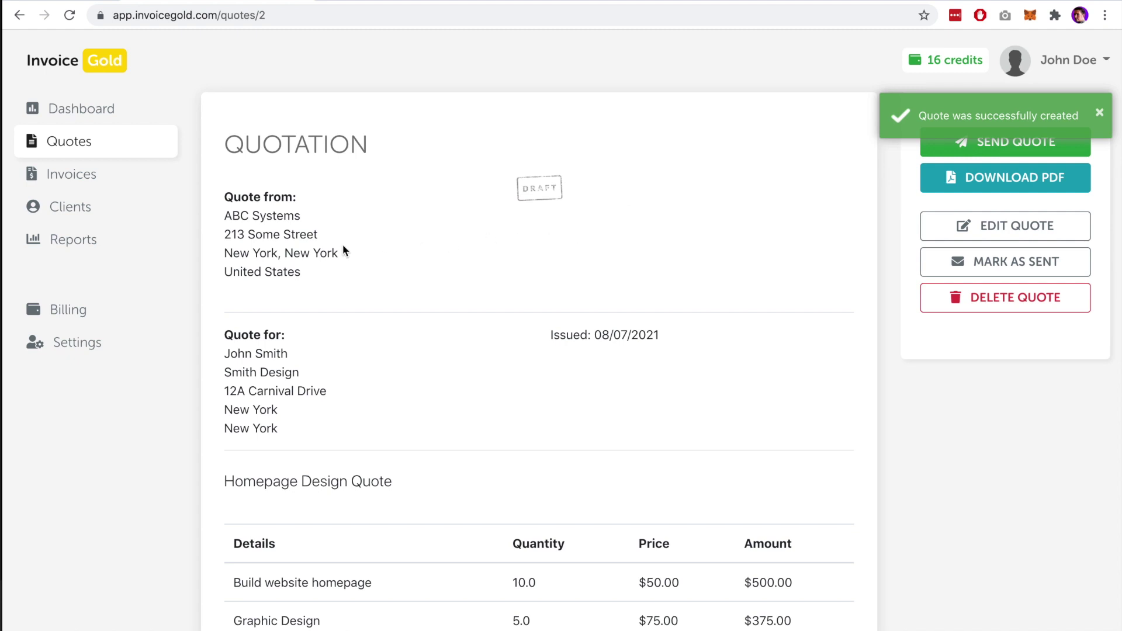
scroll(631, 415, down, 4)
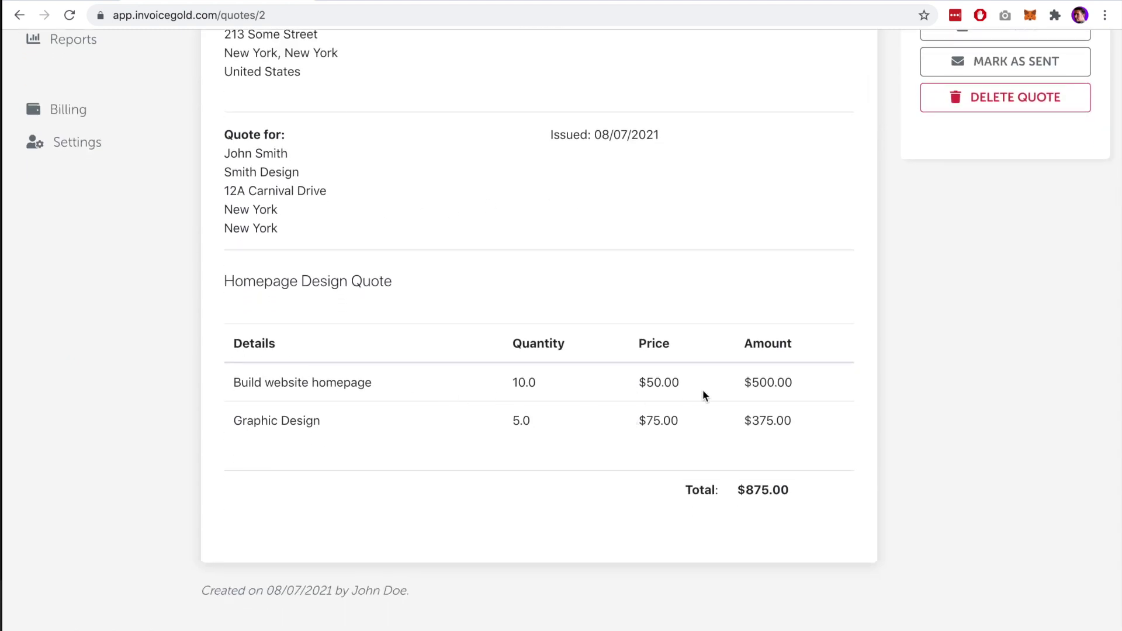
scroll(789, 497, up, 4)
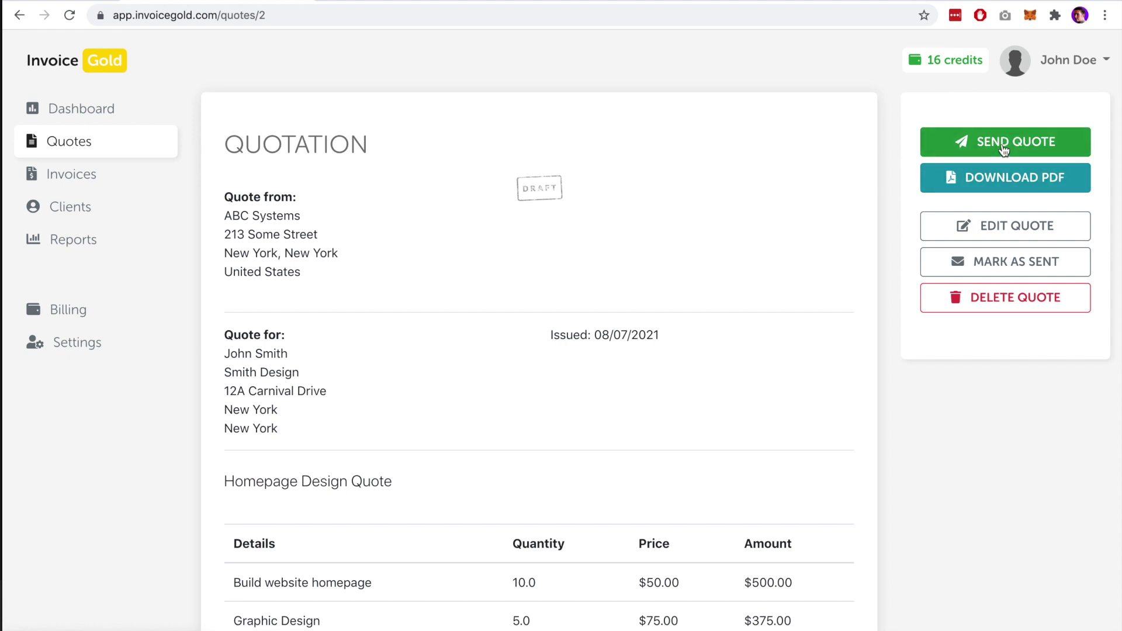
click(1008, 186)
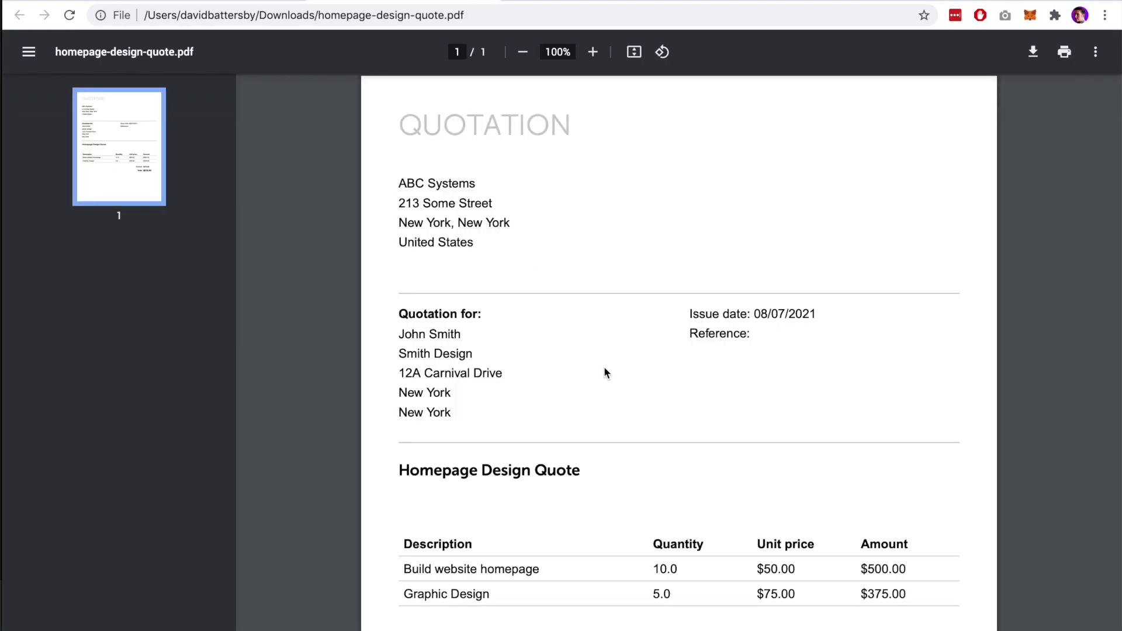
Scroll through homepage-design-quote.pdf checking both line items and the $875.00 total
scroll(804, 433, down, 1)
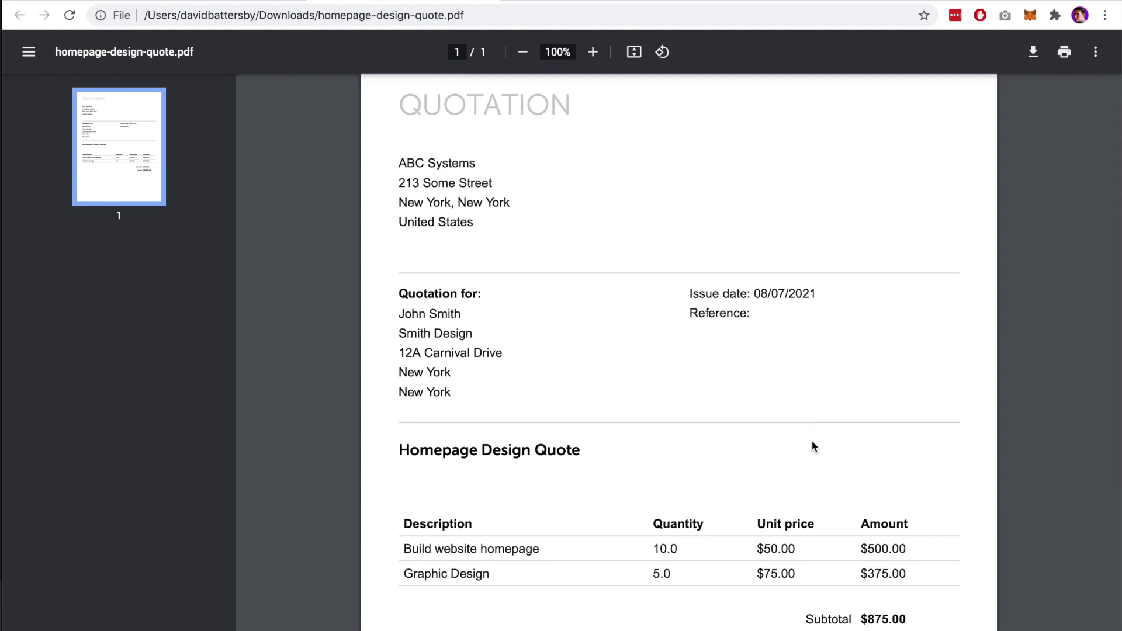
scroll(844, 433, down, 4)
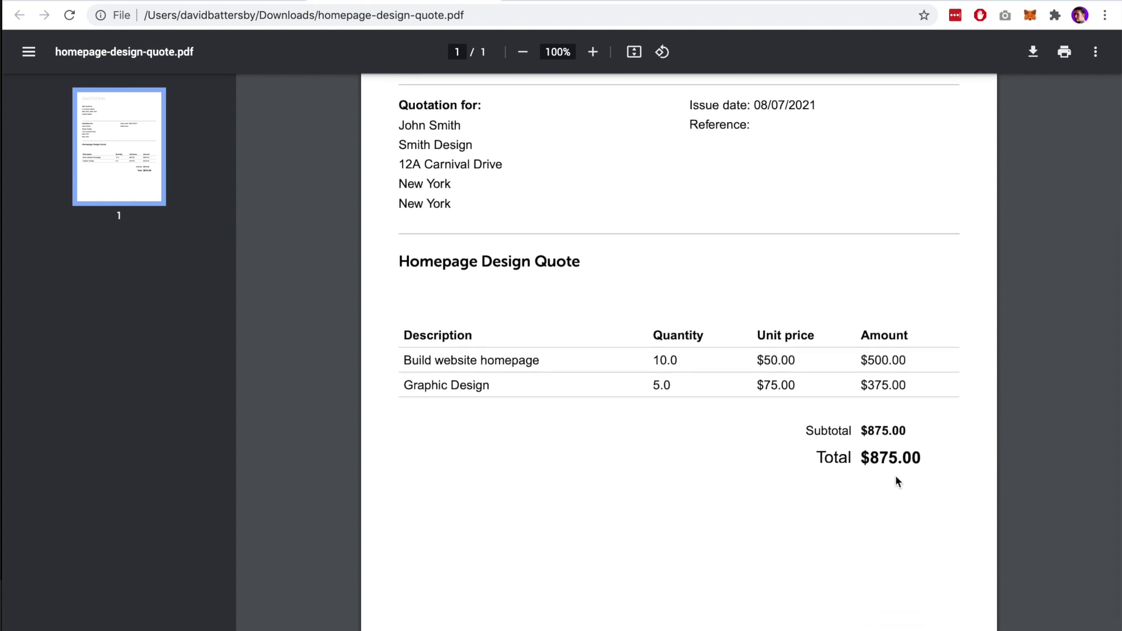
scroll(906, 286, up, 5)
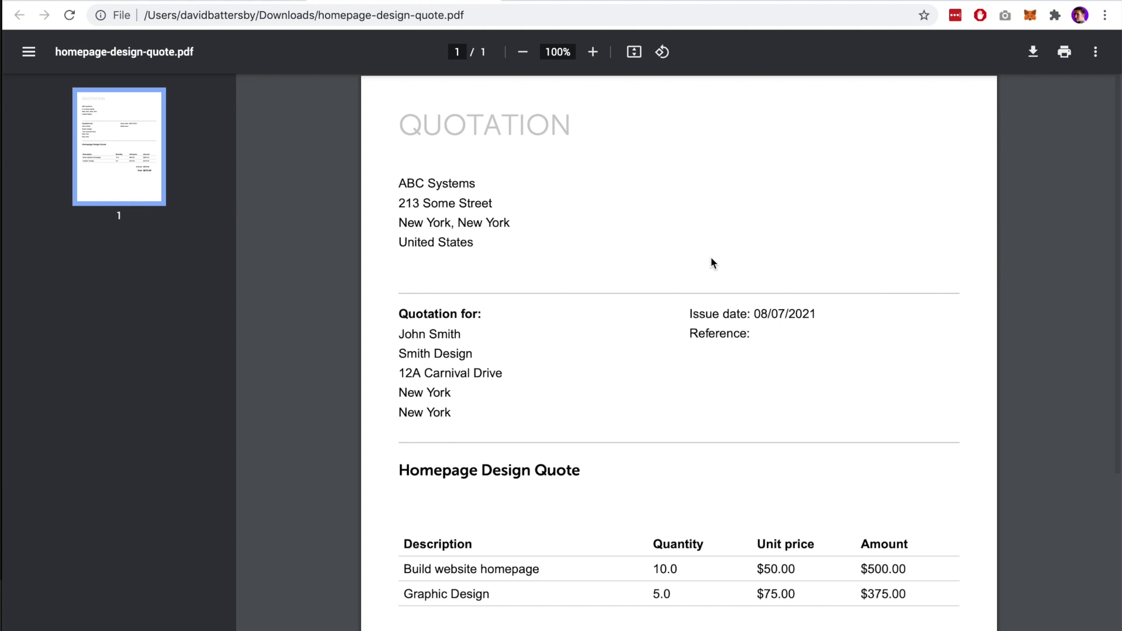
Close the PDF tab, mark the Homepage Design Quote as sent, and view the Clients list
key(ctrl+w)
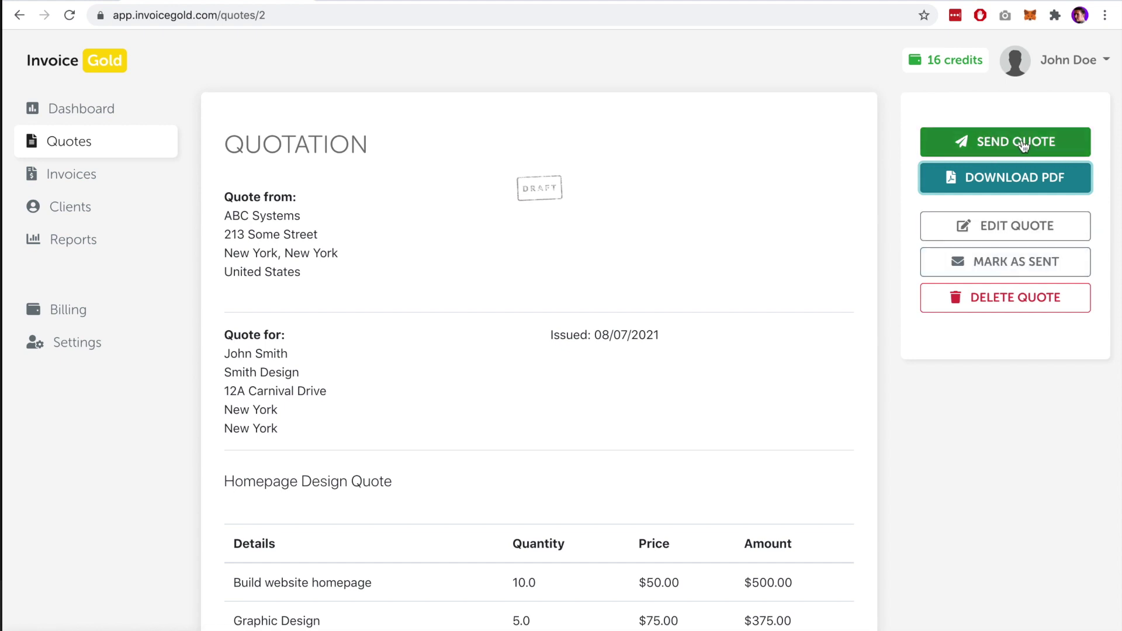
click(1014, 266)
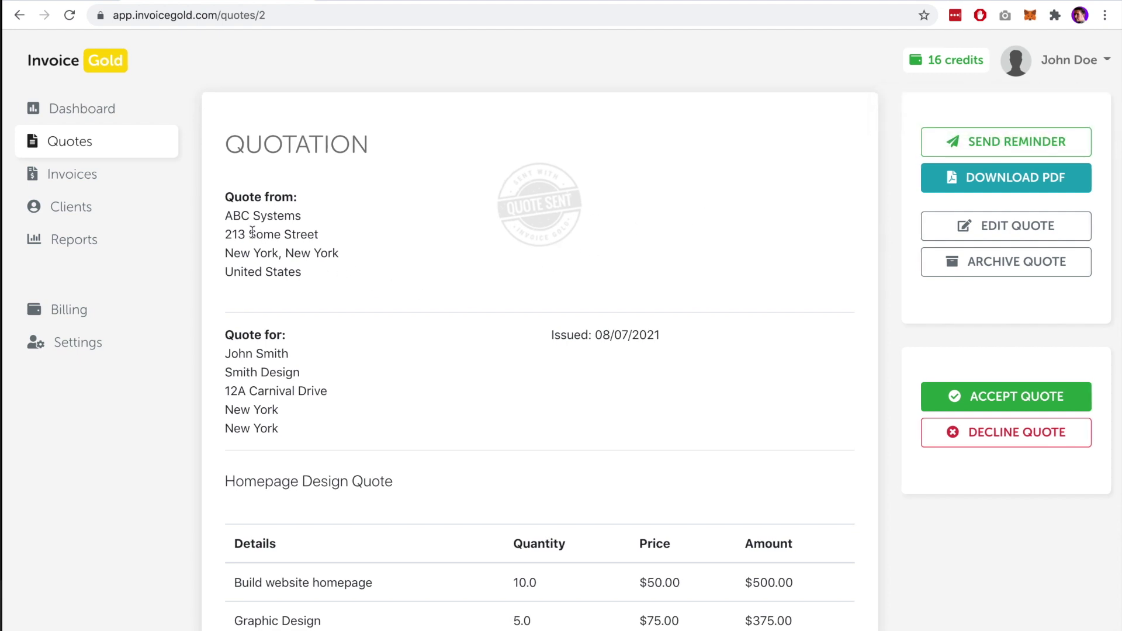
click(65, 212)
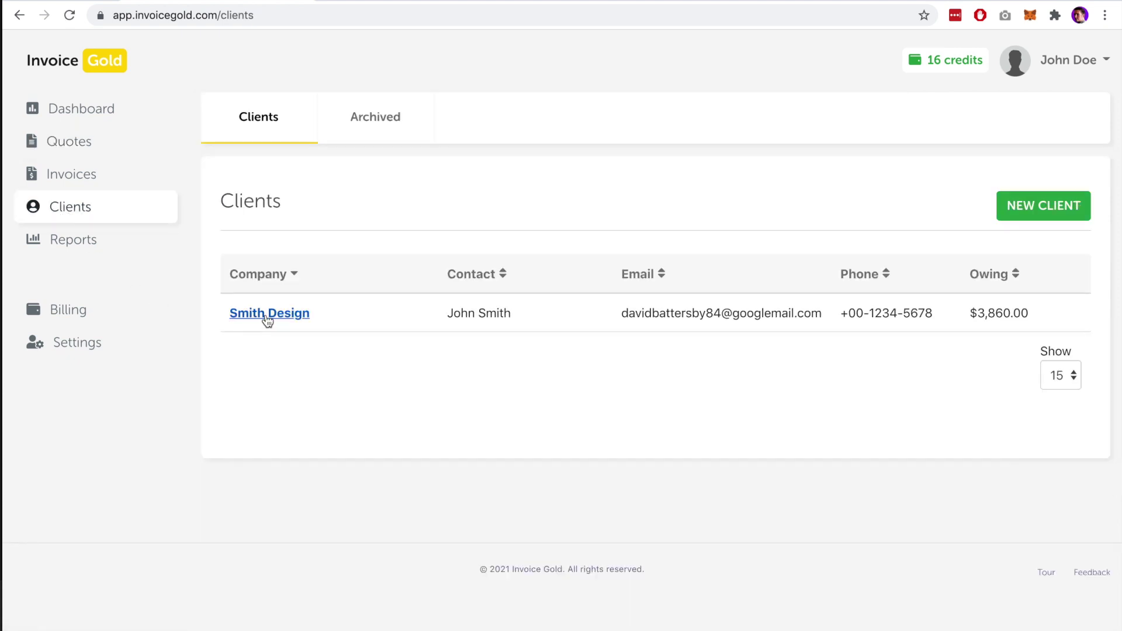
Open Smith Design's client record, then add and remove an empty contact row, keeping its two contacts
click(269, 315)
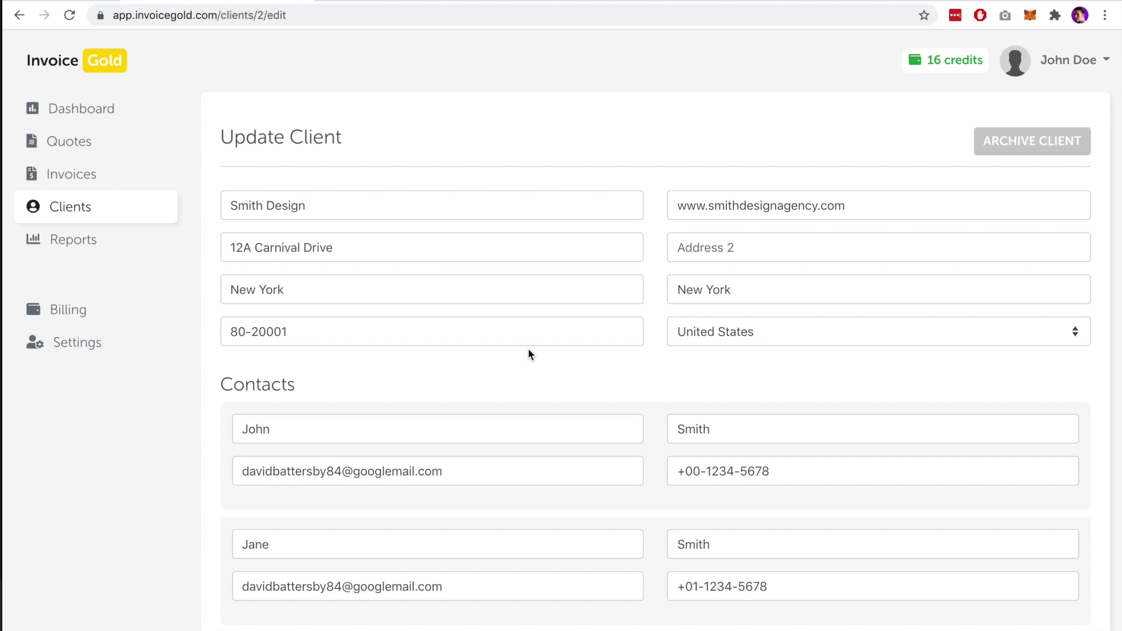
scroll(537, 359, down, 3)
scroll(538, 359, up, 2)
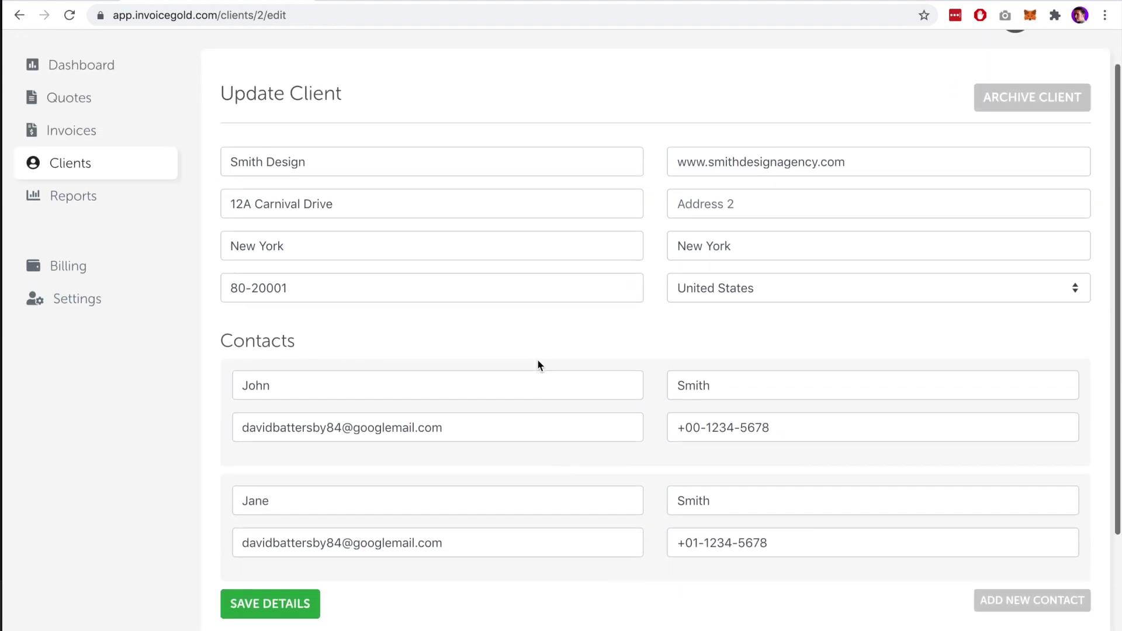
scroll(538, 359, down, 2)
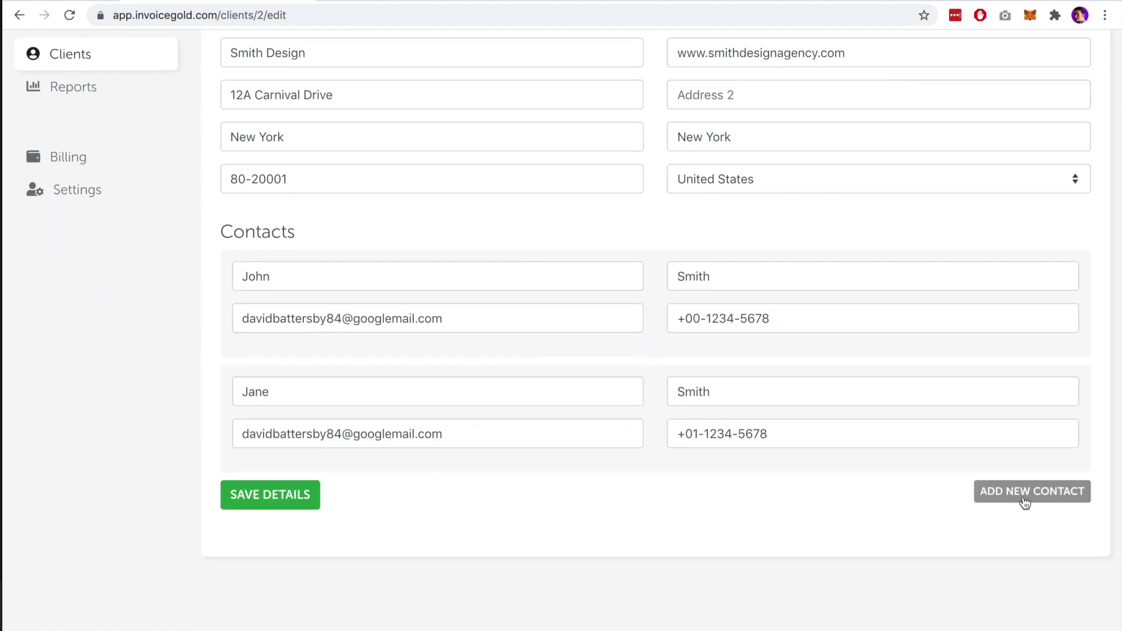
click(1015, 495)
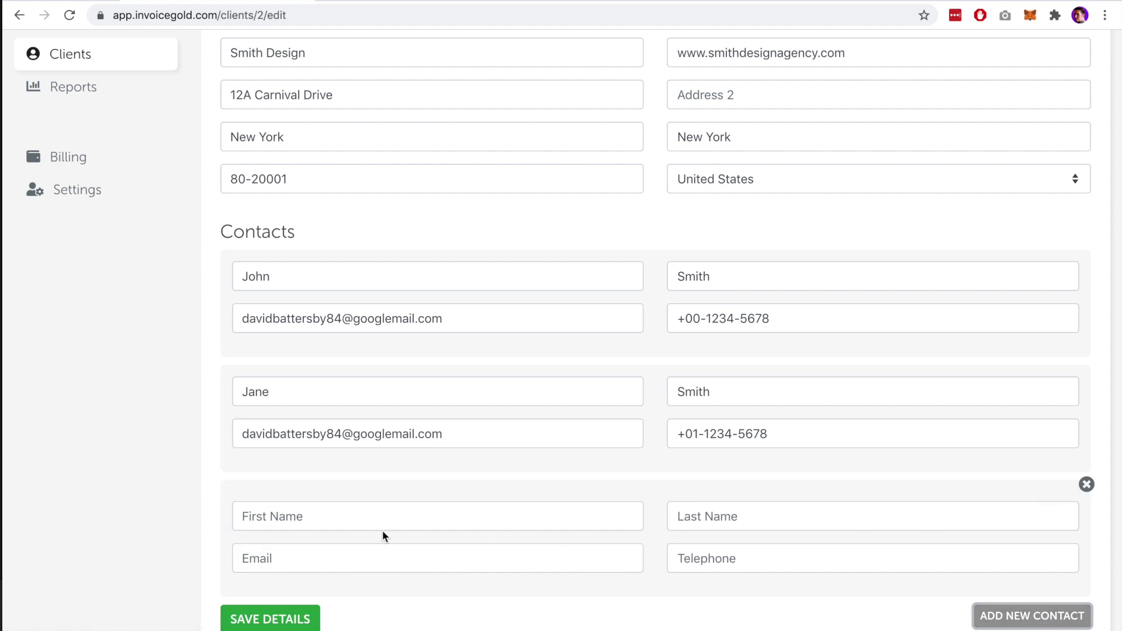
click(1086, 486)
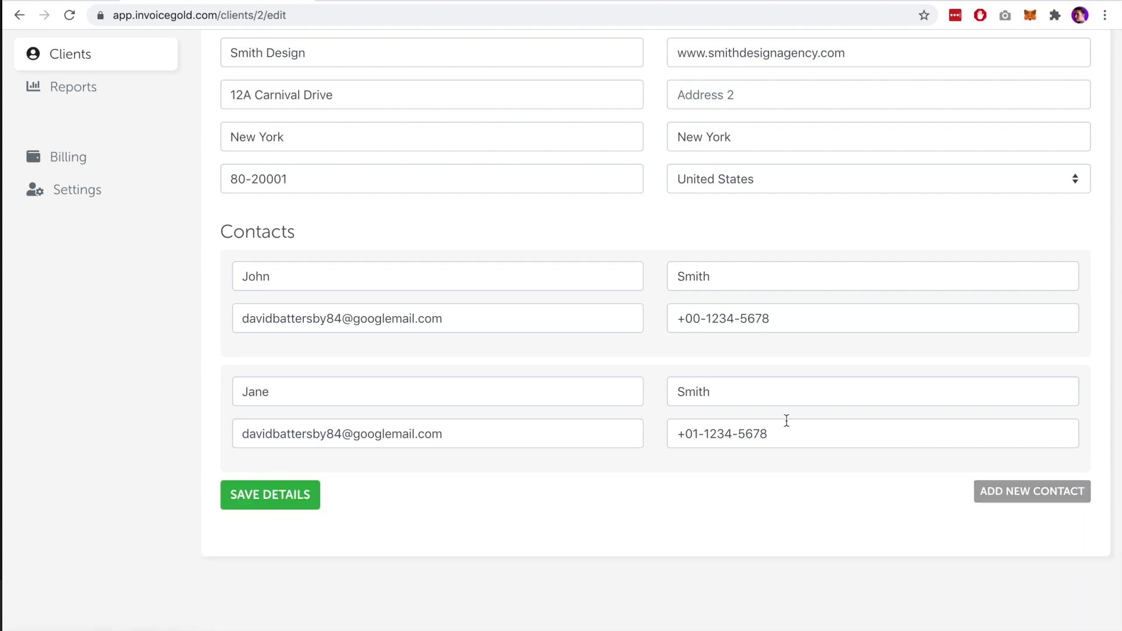
scroll(787, 420, up, 3)
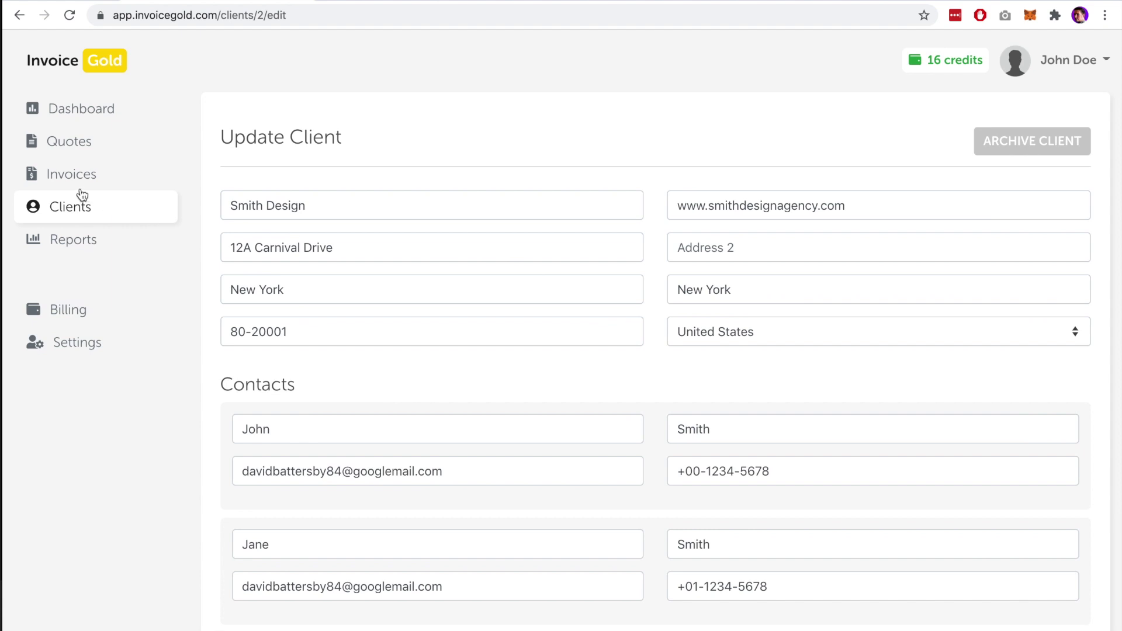
Open the Homepage Design Quote from the quotes list and accept it
click(60, 141)
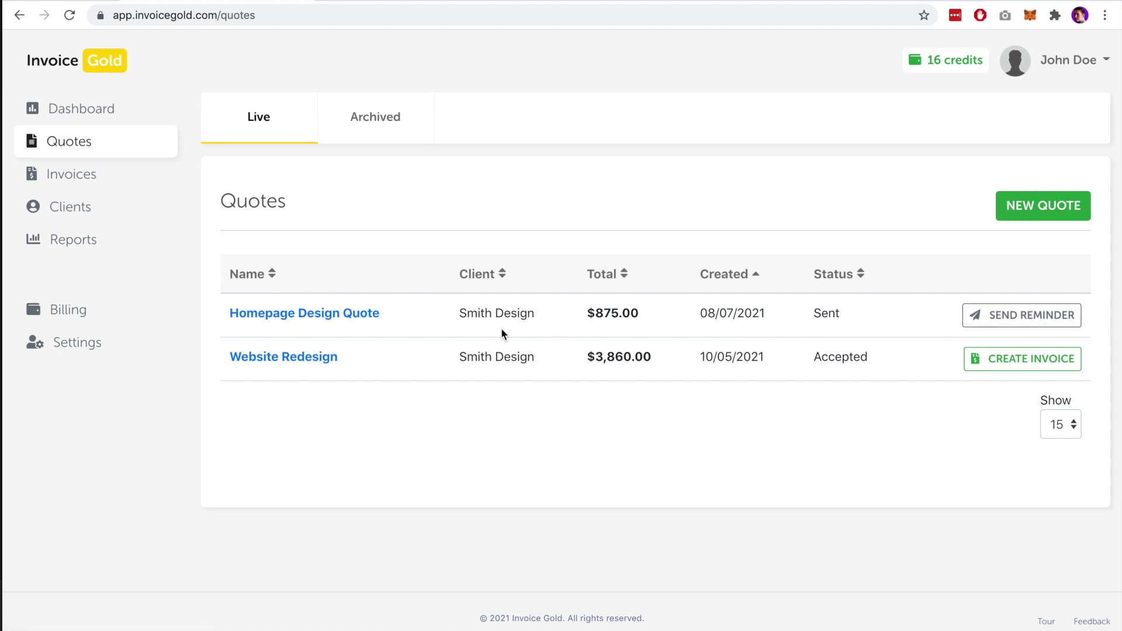
click(331, 319)
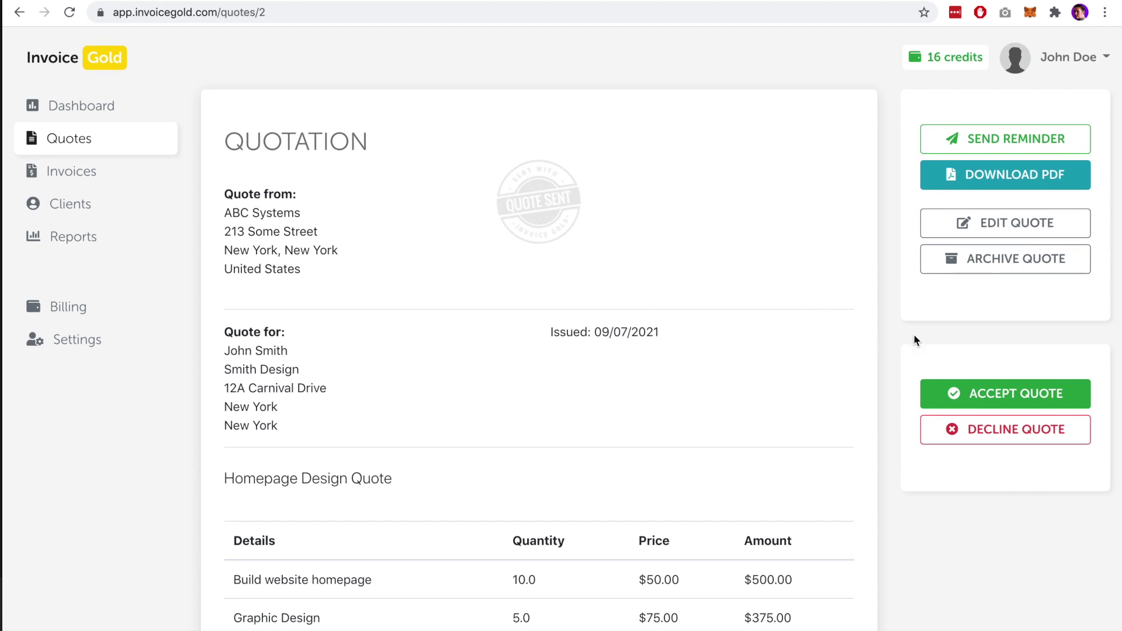
click(1016, 399)
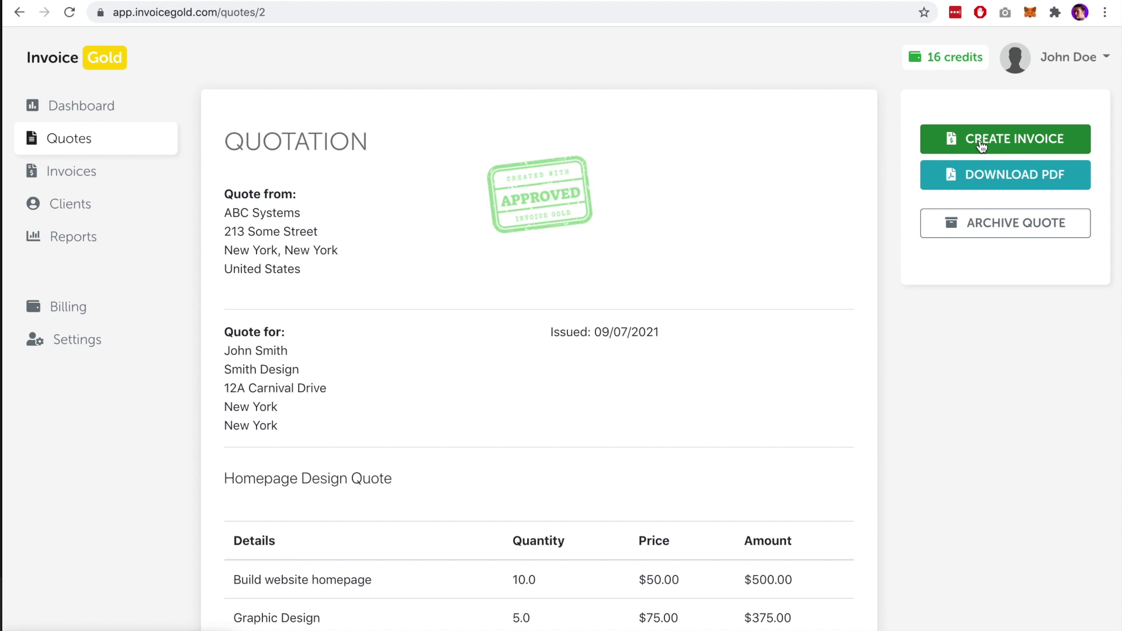
Create invoice 00002 for $875.00 from the accepted quote, review it and save
click(998, 146)
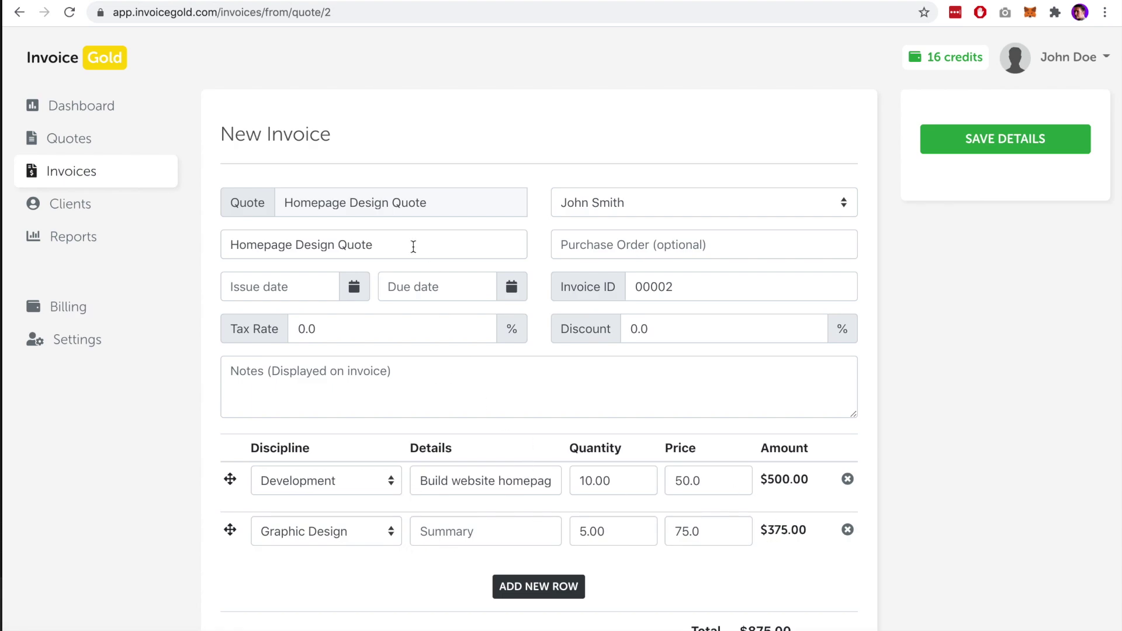
scroll(479, 331, down, 3)
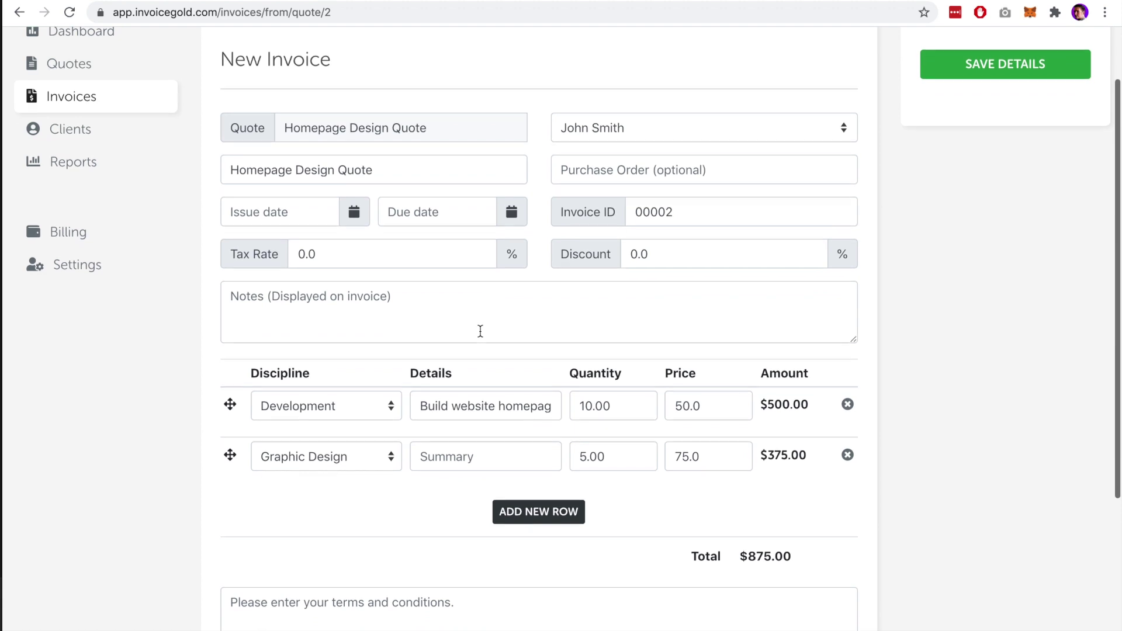
scroll(480, 331, up, 3)
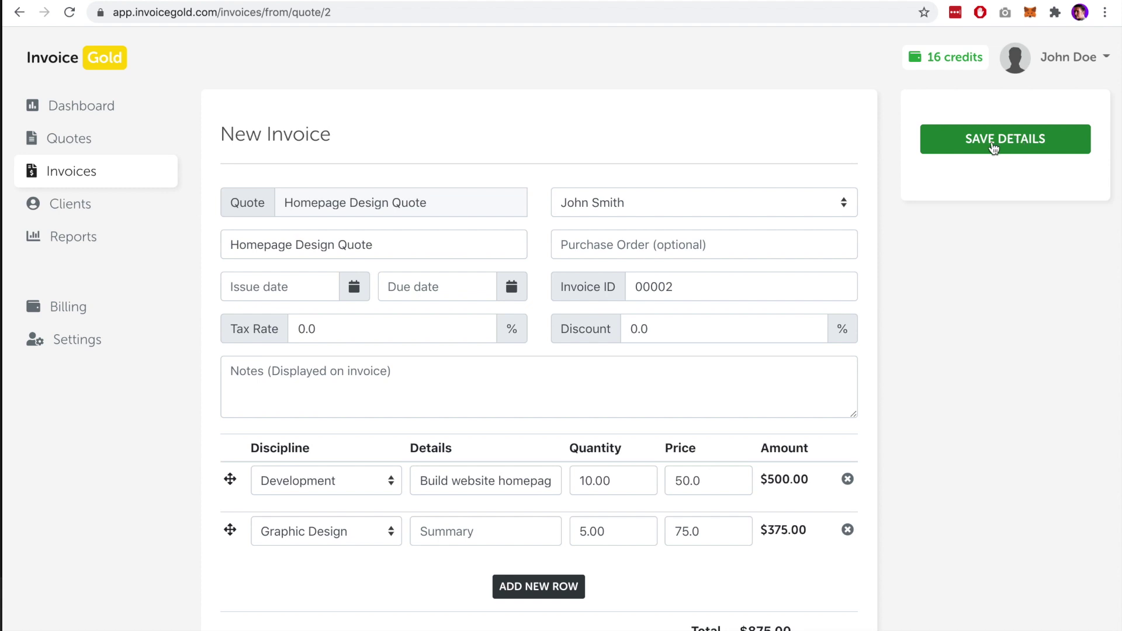
scroll(958, 254, down, 3)
scroll(958, 253, up, 3)
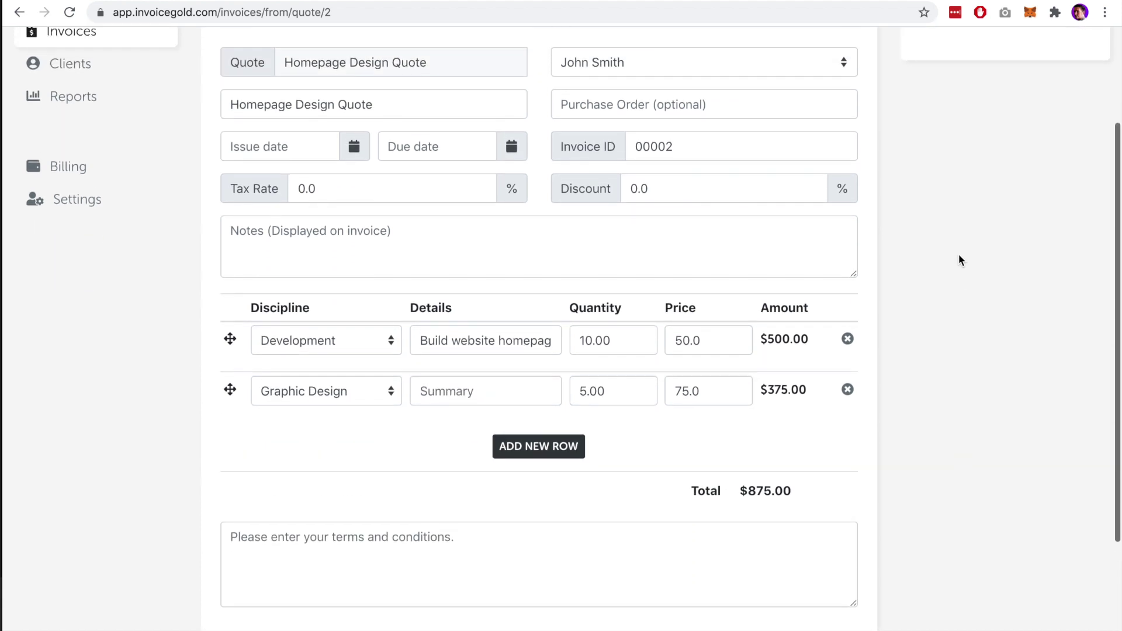
click(1005, 140)
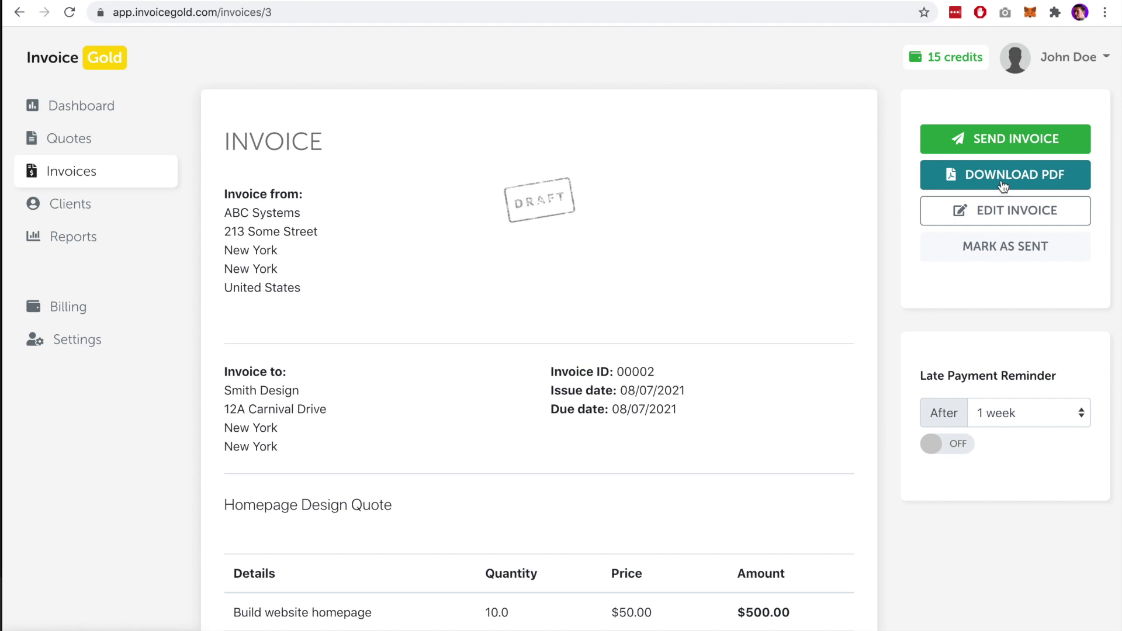
Review draft invoice 00002, keeping the 1-week reminder interval and the late payment reminder off
scroll(900, 216, down, 4)
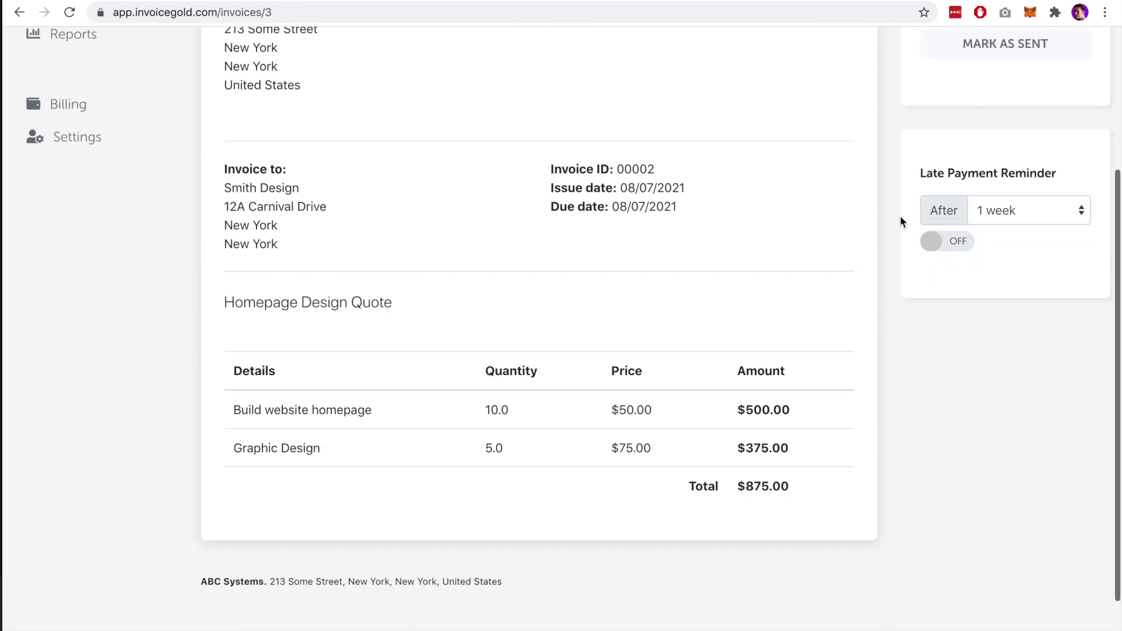
scroll(901, 216, up, 4)
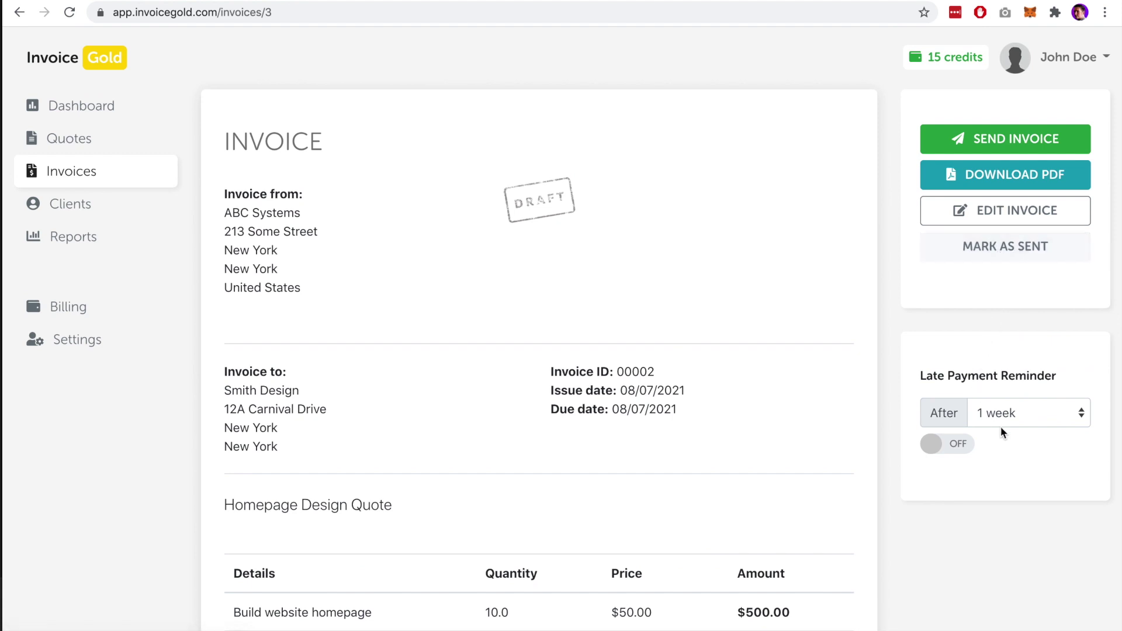
click(1016, 414)
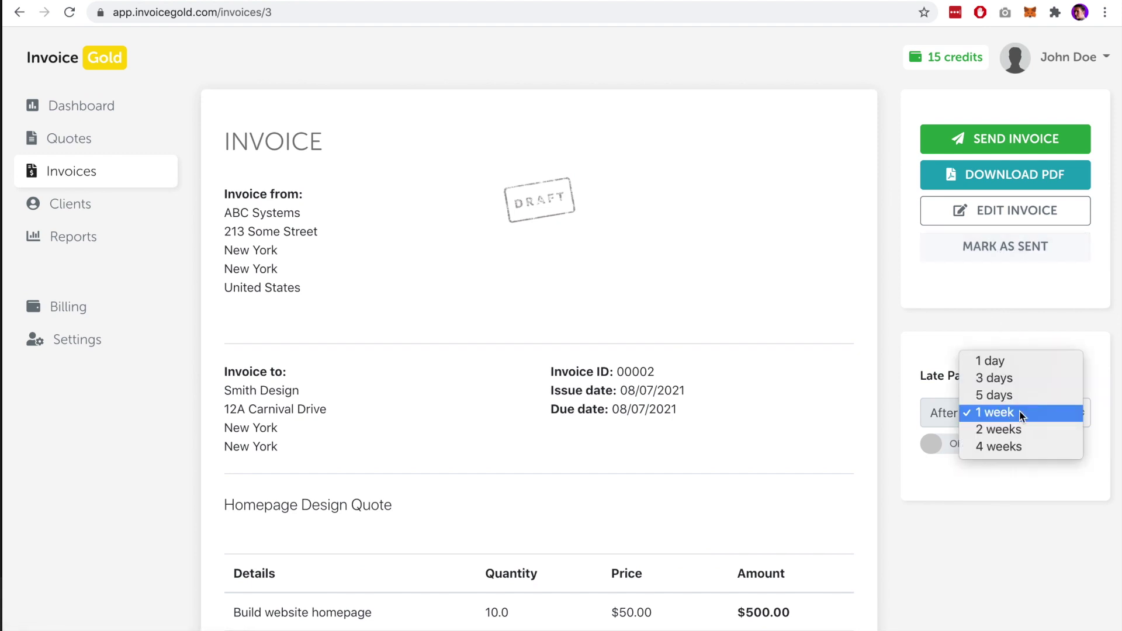
click(930, 371)
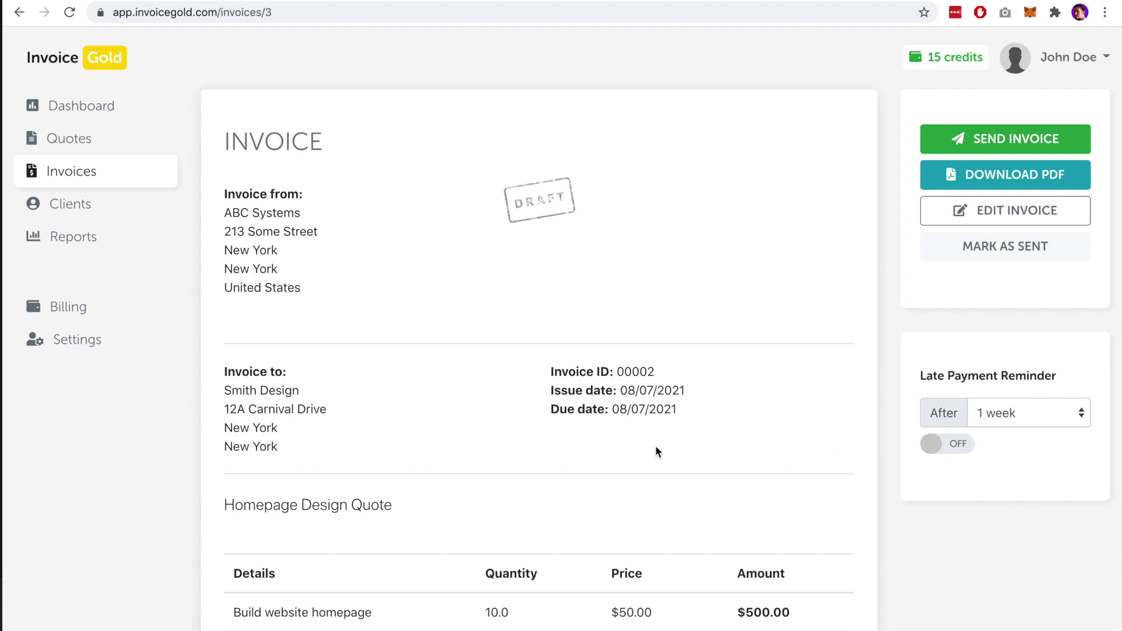
drag(614, 411, 673, 411)
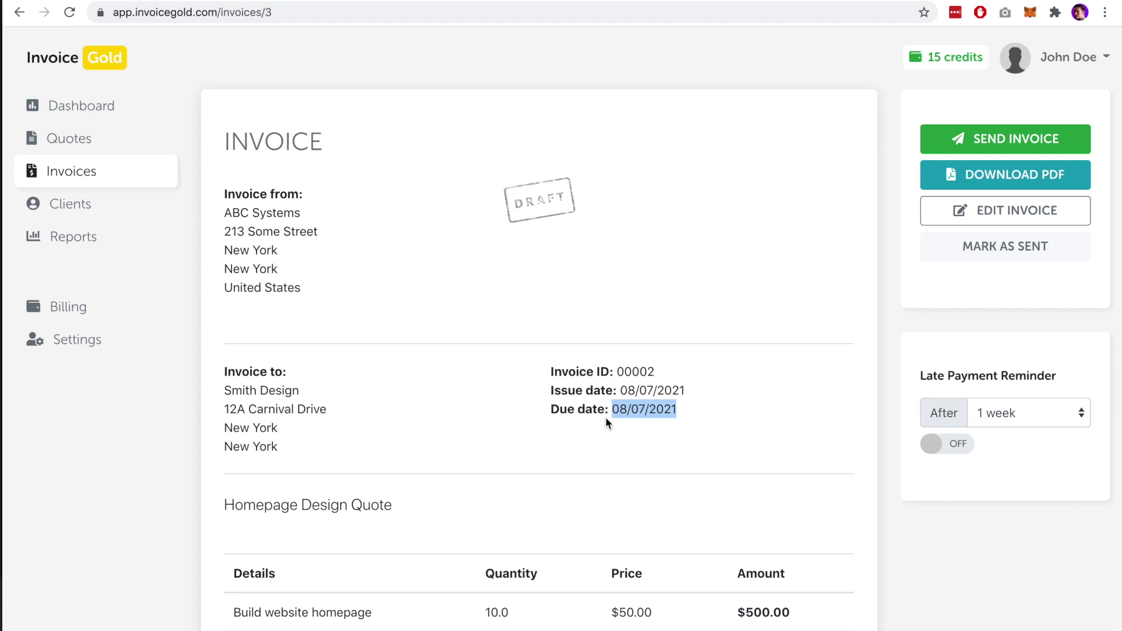
click(788, 348)
click(943, 447)
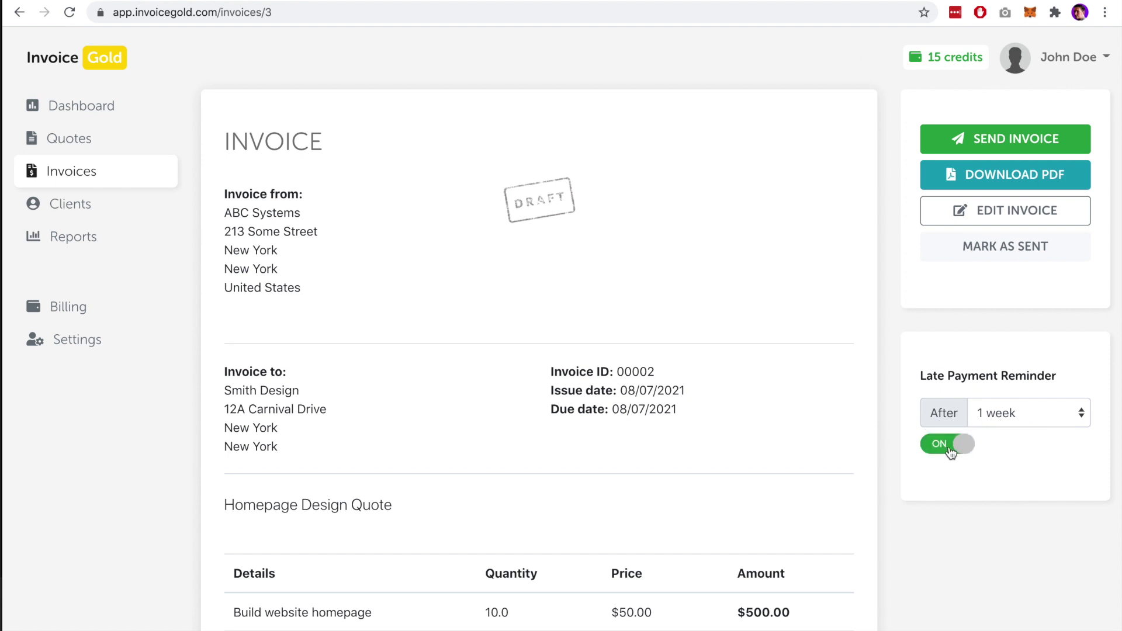
click(949, 449)
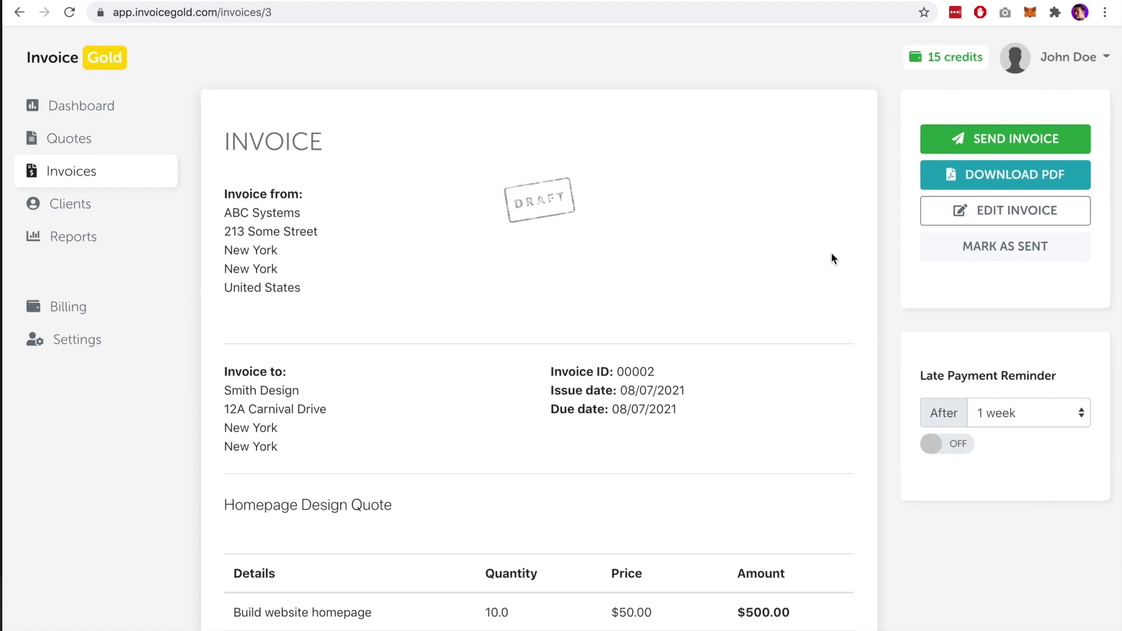
Mark invoice 00002 as sent, then highlight the $875.00 Total Quoted and Total Invoiced figures
click(999, 250)
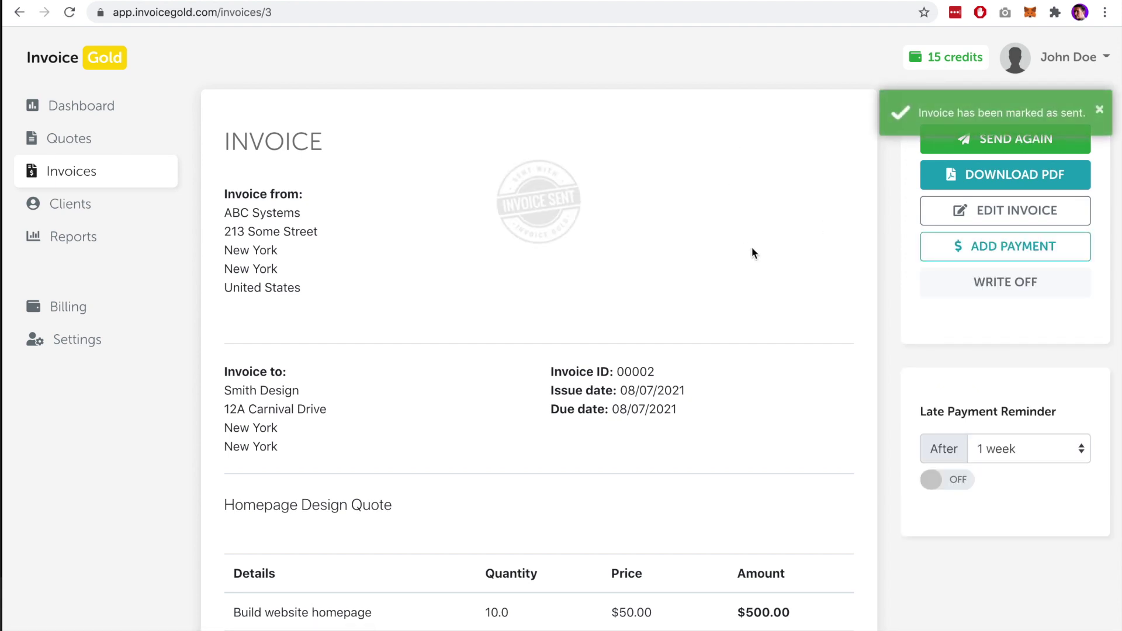
scroll(752, 251, down, 5)
scroll(753, 248, up, 5)
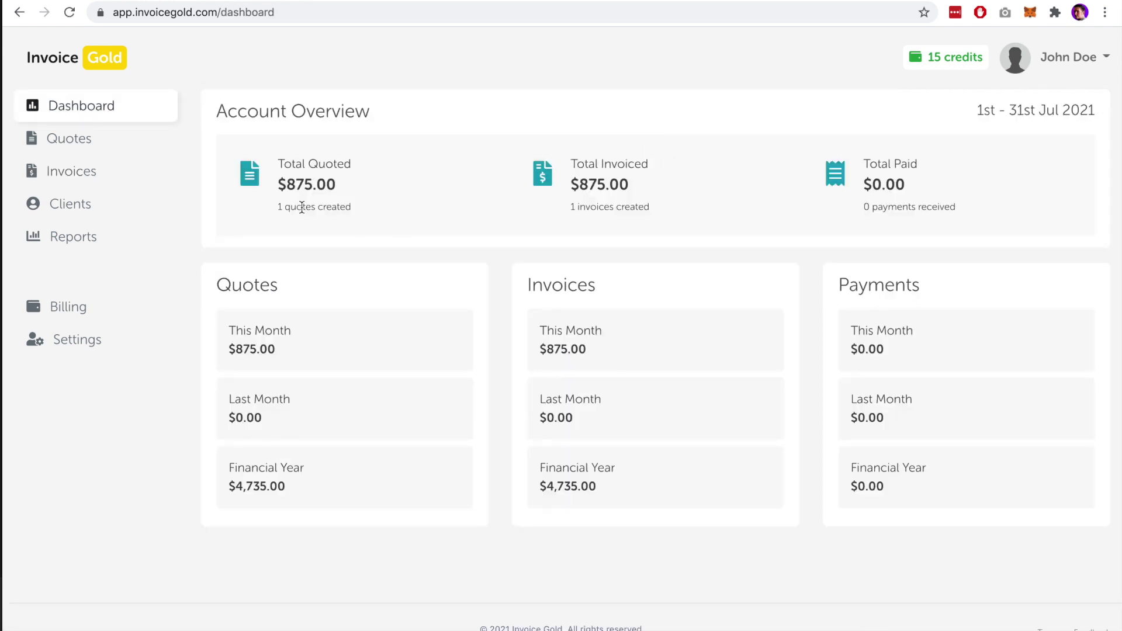
drag(287, 184, 343, 183)
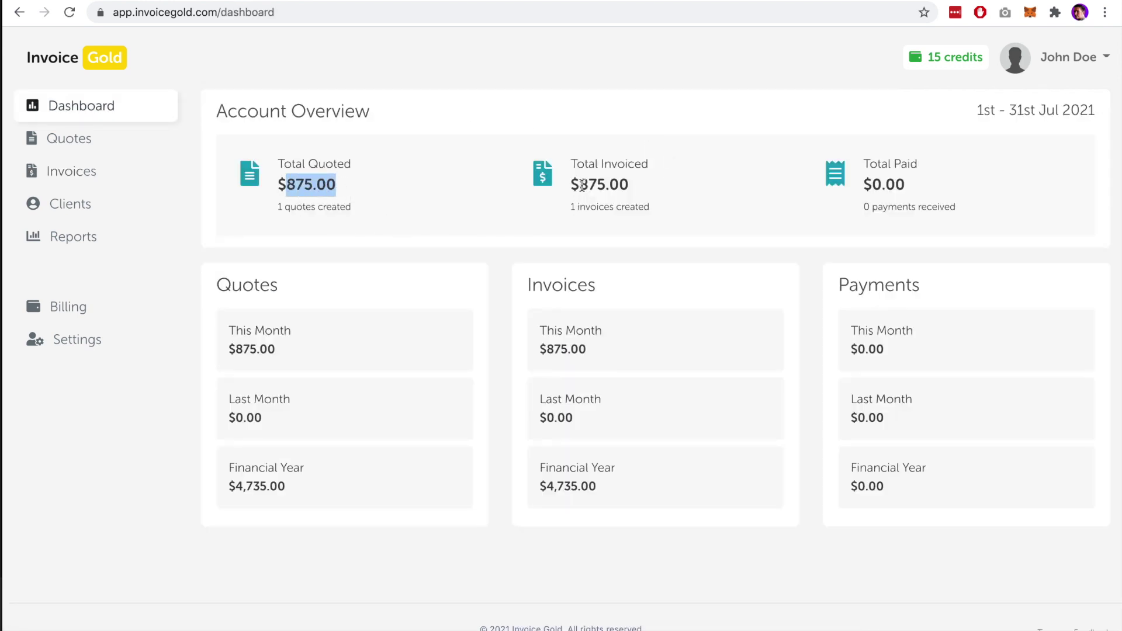
drag(582, 185, 648, 183)
click(646, 198)
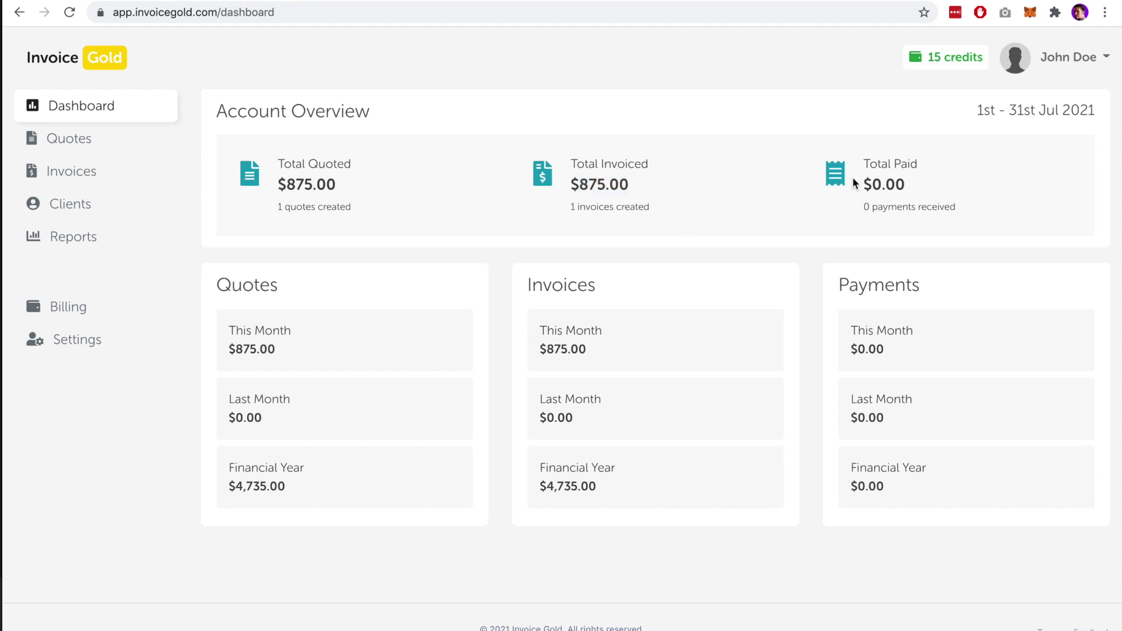
Open billing for the 15-credit balance, try the $100 and $50 credit packages, and close without buying
click(933, 64)
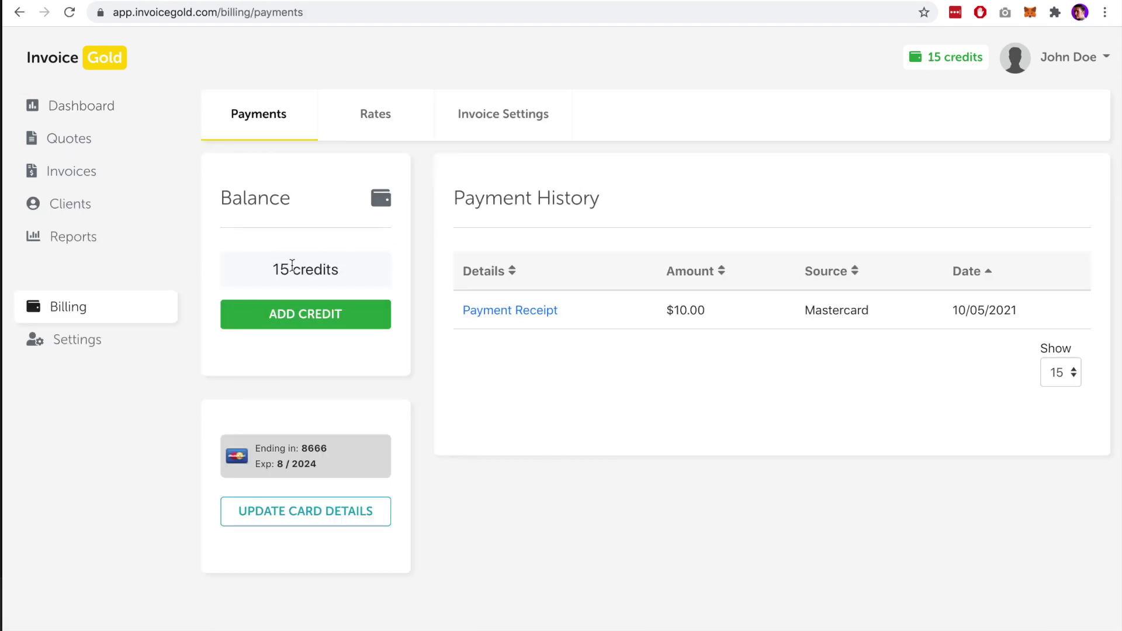
click(310, 320)
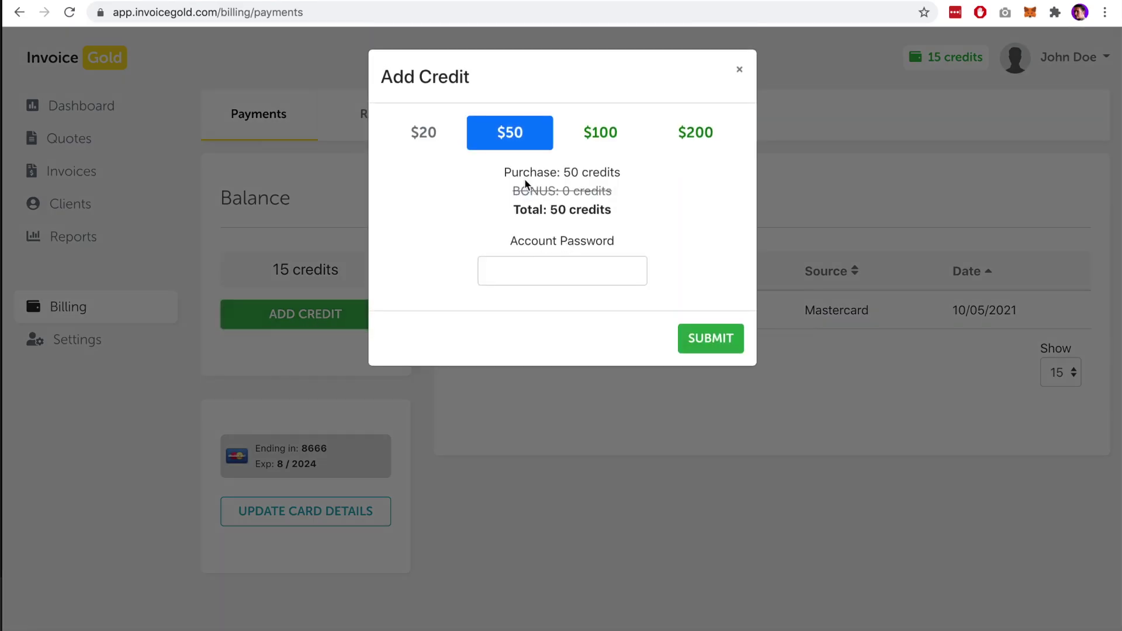
click(603, 137)
click(514, 138)
click(740, 70)
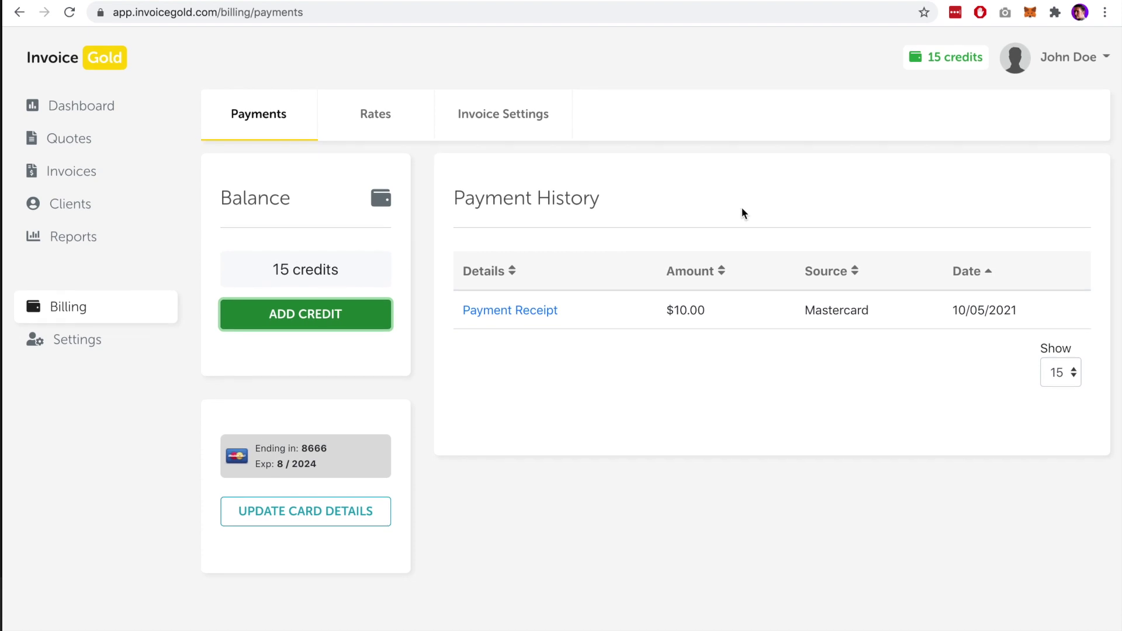
Go through Quotes to the Invoices list, where Homepage Design Quote shows Sent at $875.00
click(100, 144)
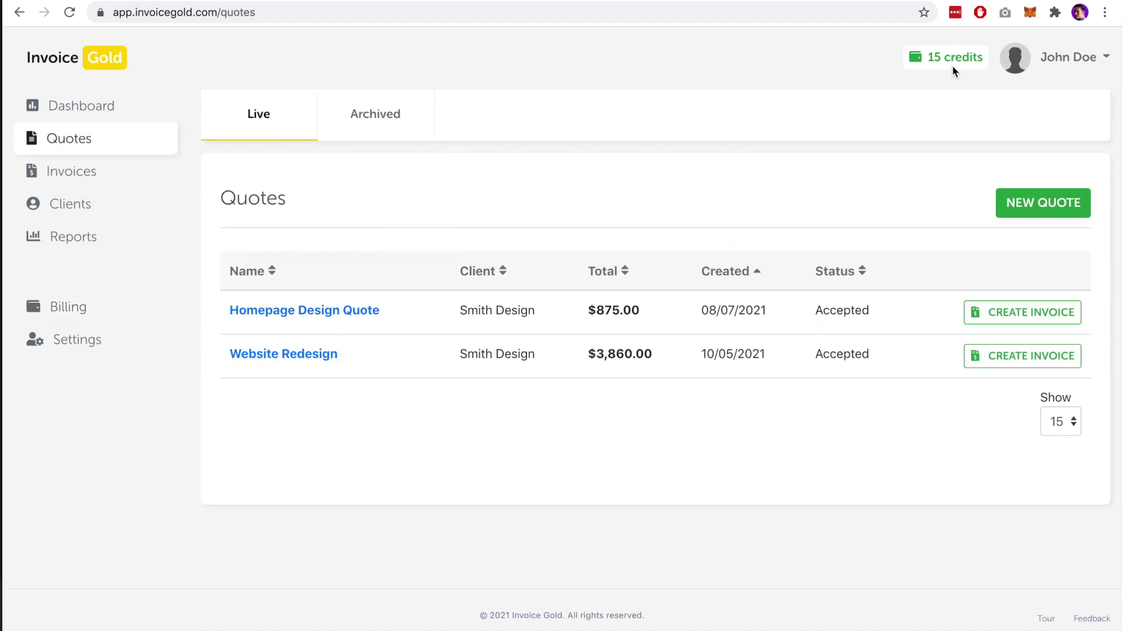
click(73, 171)
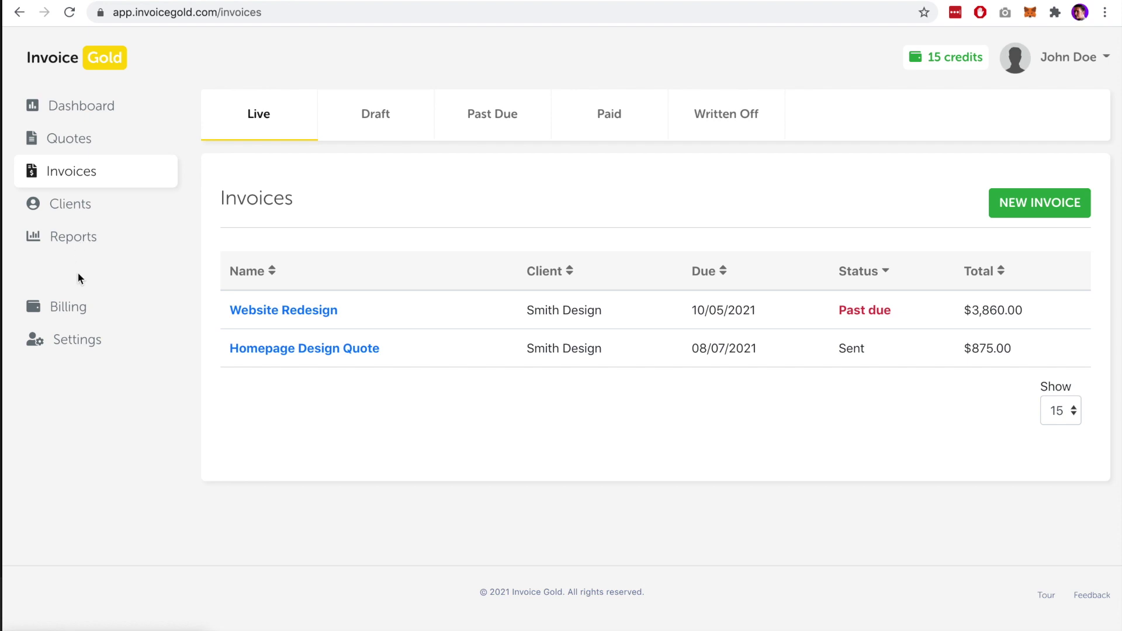
Open the invoices report and highlight the $875.00 outstanding amount and Homepage Design Quote row
click(69, 236)
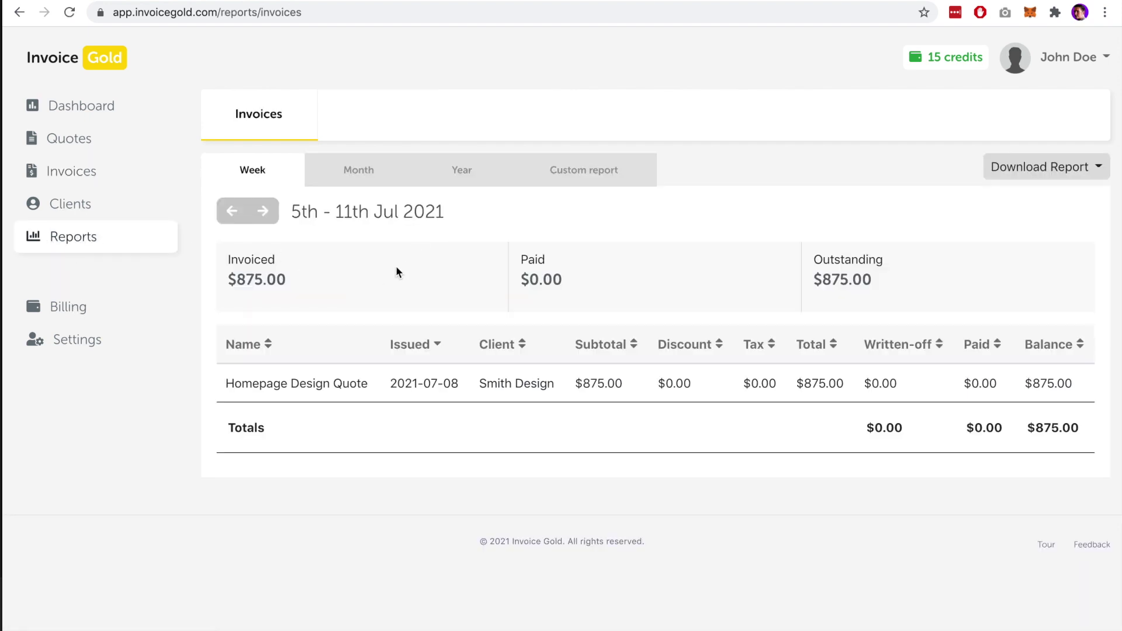
drag(820, 280, 877, 282)
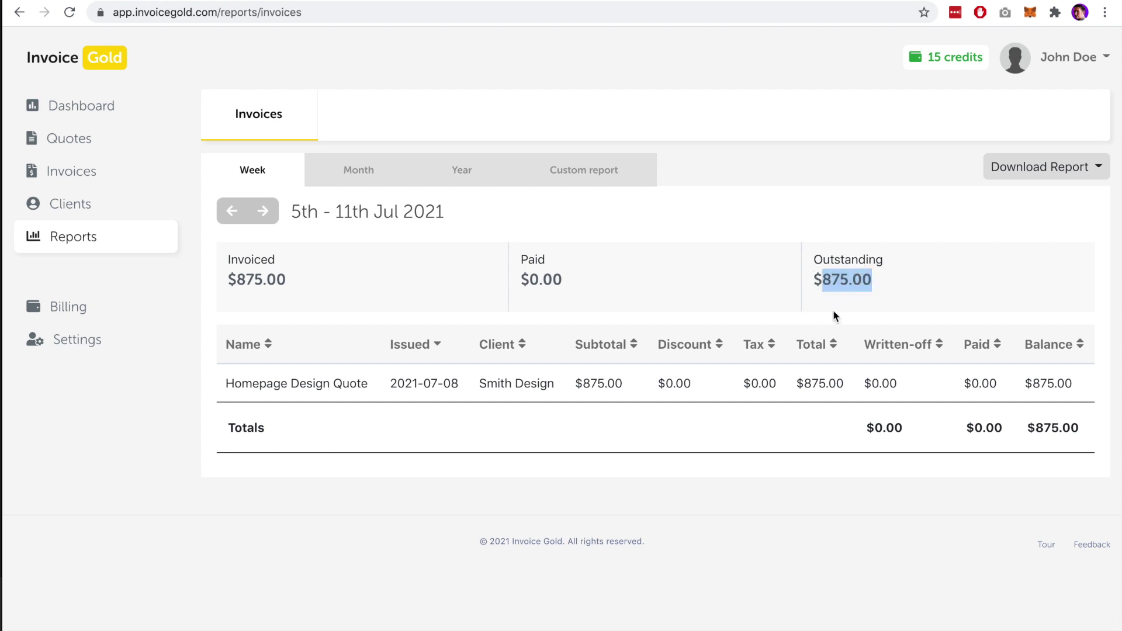
click(688, 290)
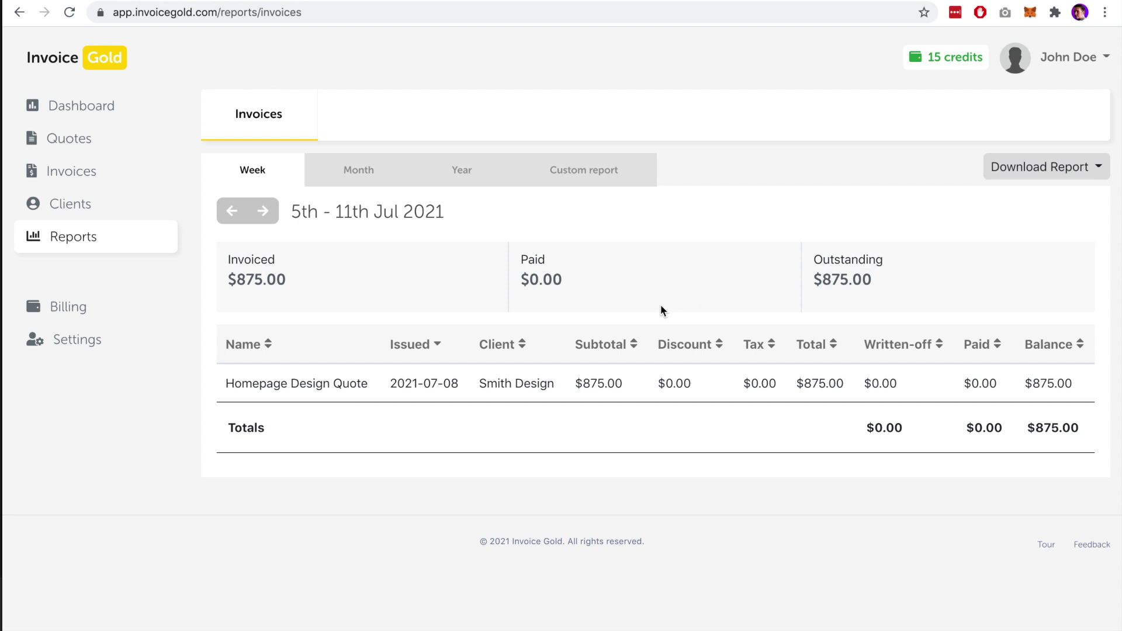
drag(294, 383, 581, 383)
click(608, 383)
Switch the report to Year and open, then dismiss, the Download Report formats
click(461, 177)
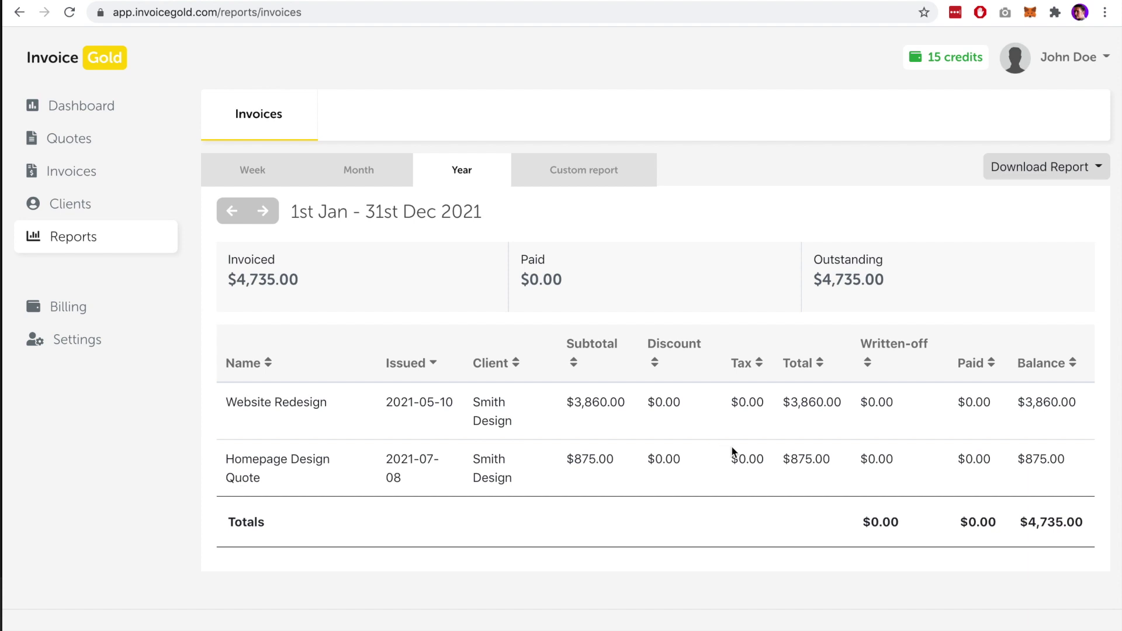
click(1039, 173)
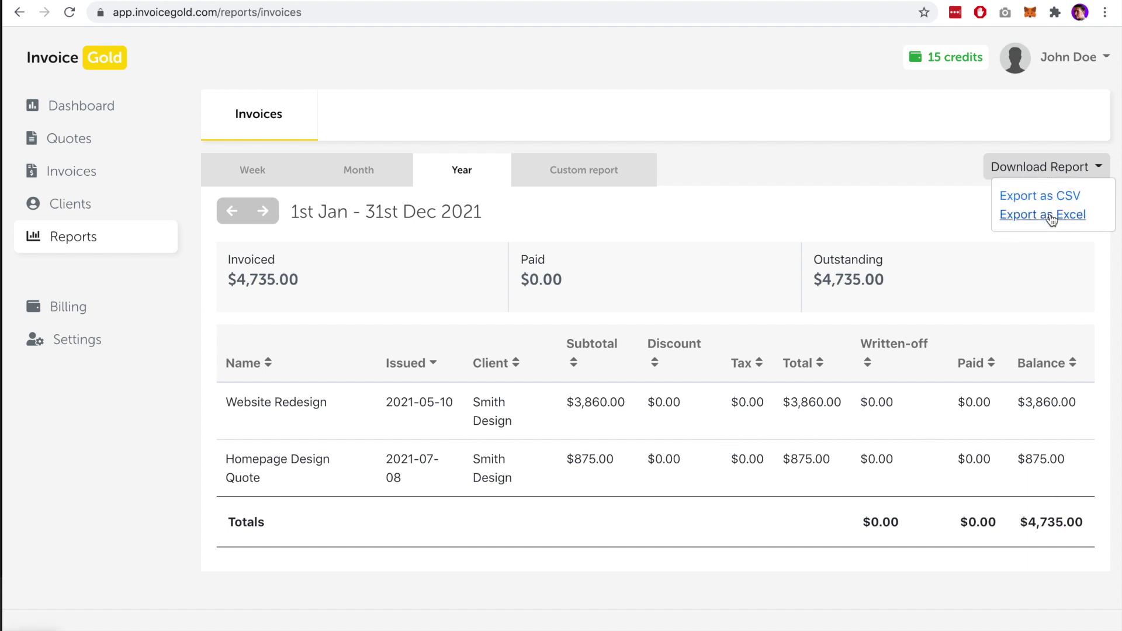
click(886, 199)
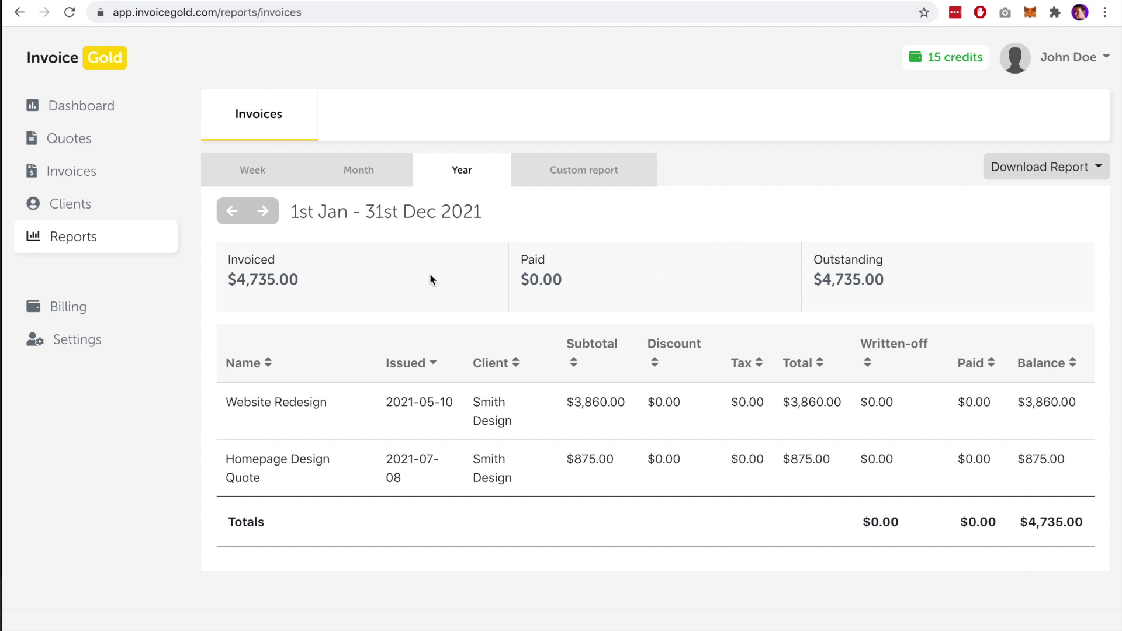
View Company Details in Settings, then return to the dashboard
click(59, 339)
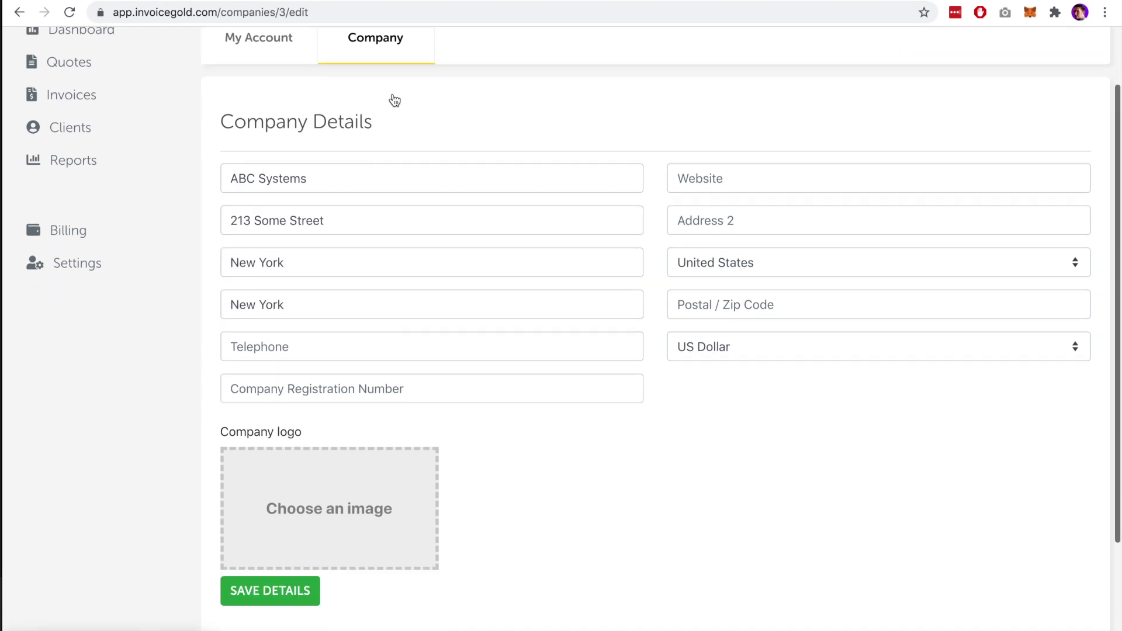
scroll(391, 100, up, 3)
click(72, 108)
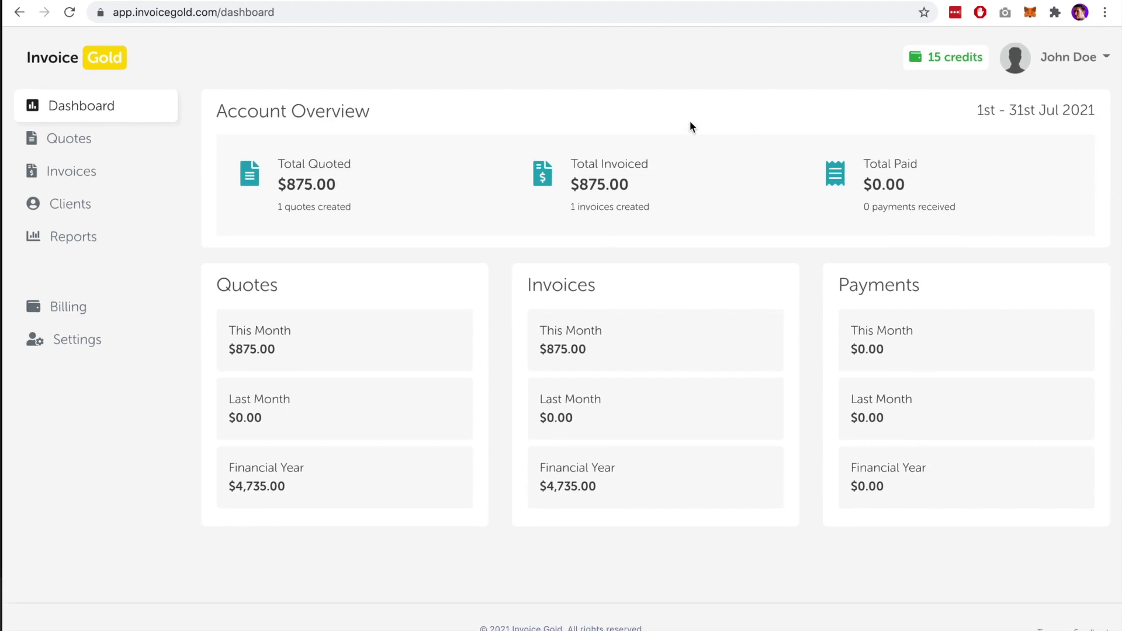
Start Add Company from the account menu, first leaving Australia and Australian Dollar selected
click(1087, 45)
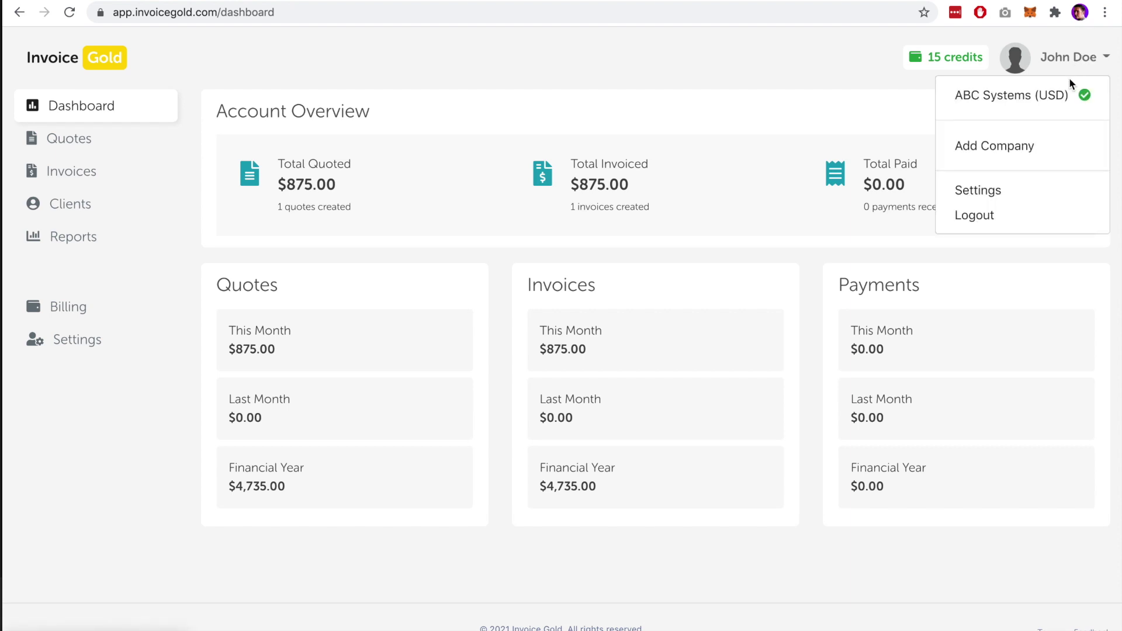
click(990, 150)
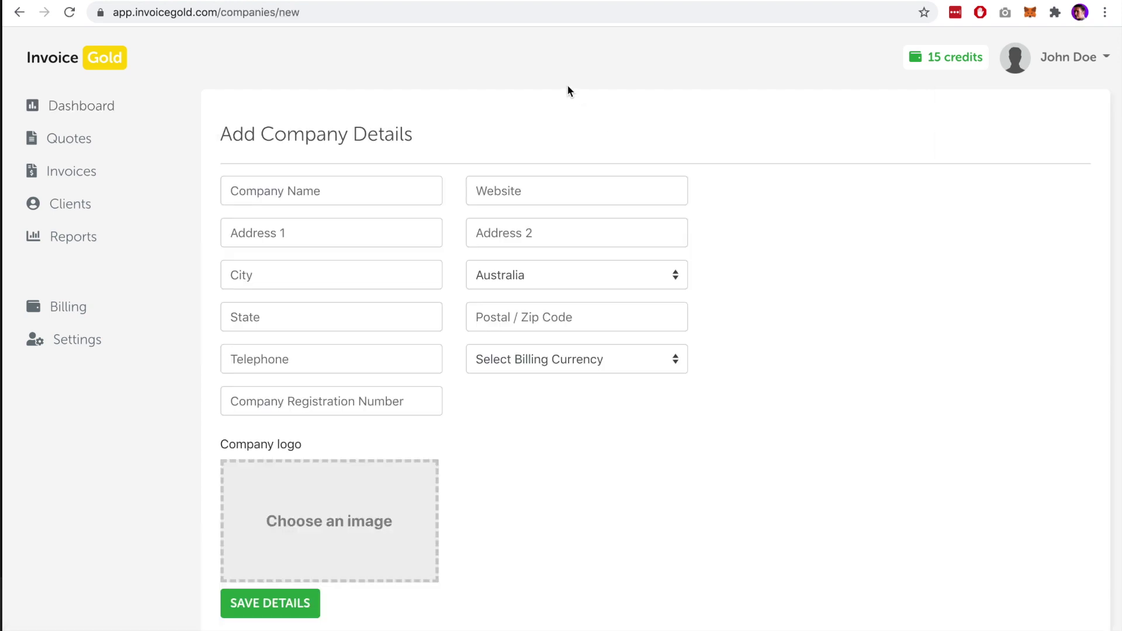
click(534, 273)
click(512, 275)
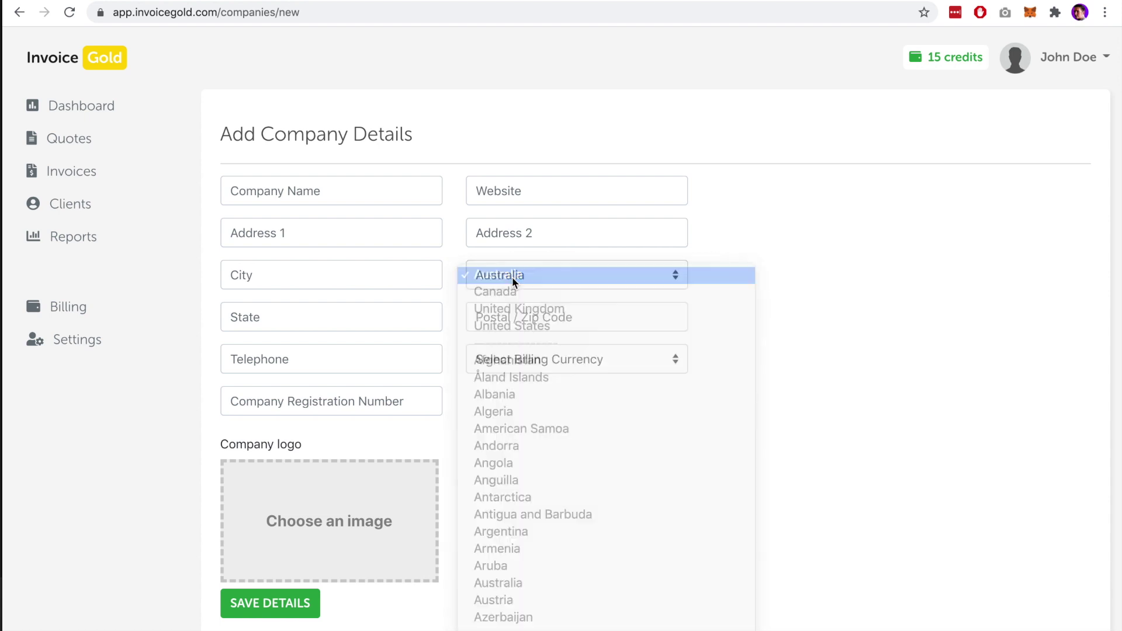
click(542, 359)
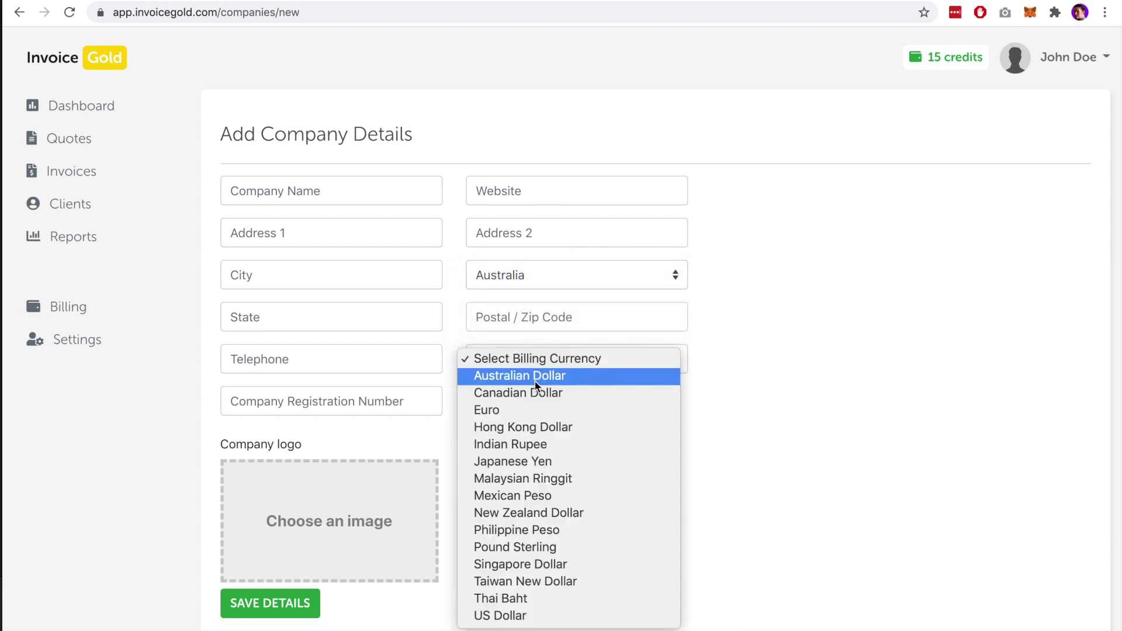
click(533, 368)
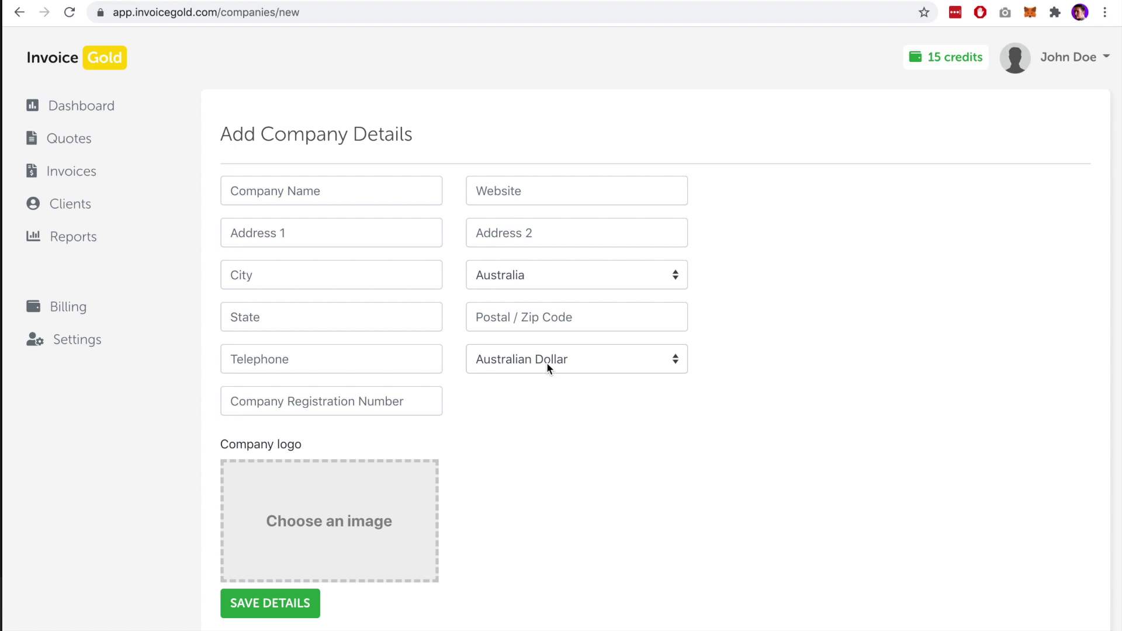
Change the company country to United Kingdom and the billing currency to Pound Sterling
click(539, 286)
click(537, 320)
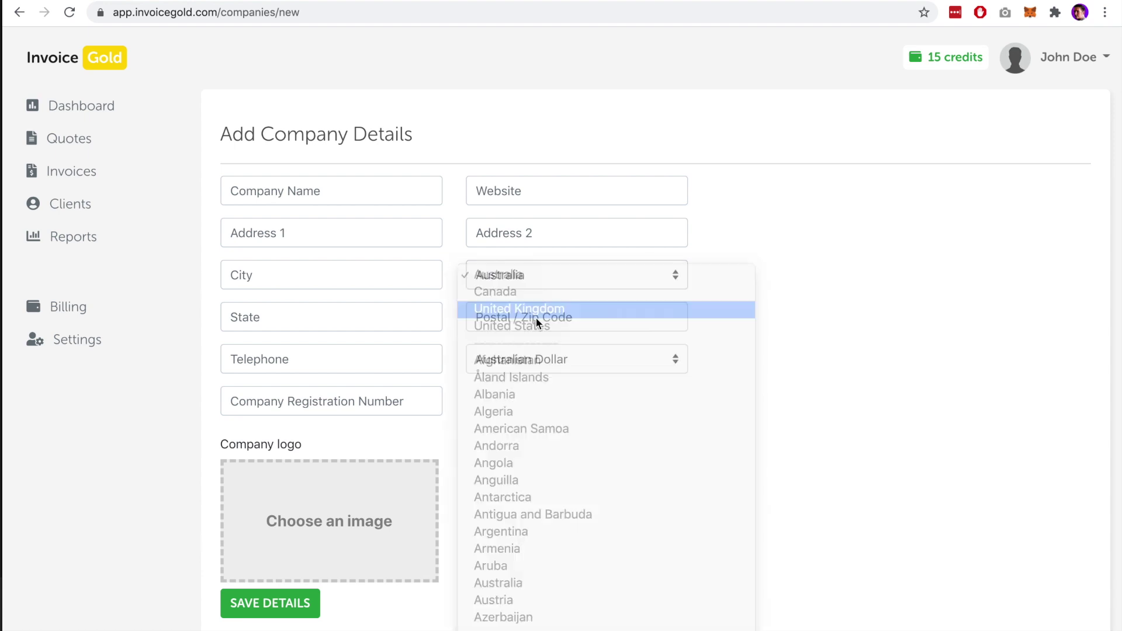
click(564, 358)
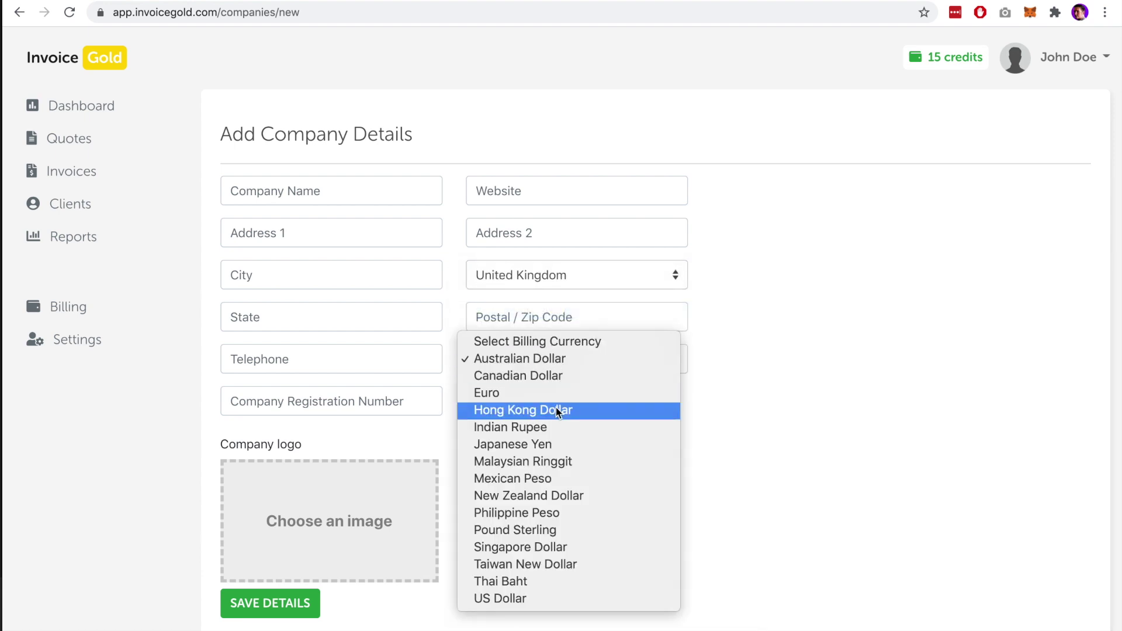
click(533, 530)
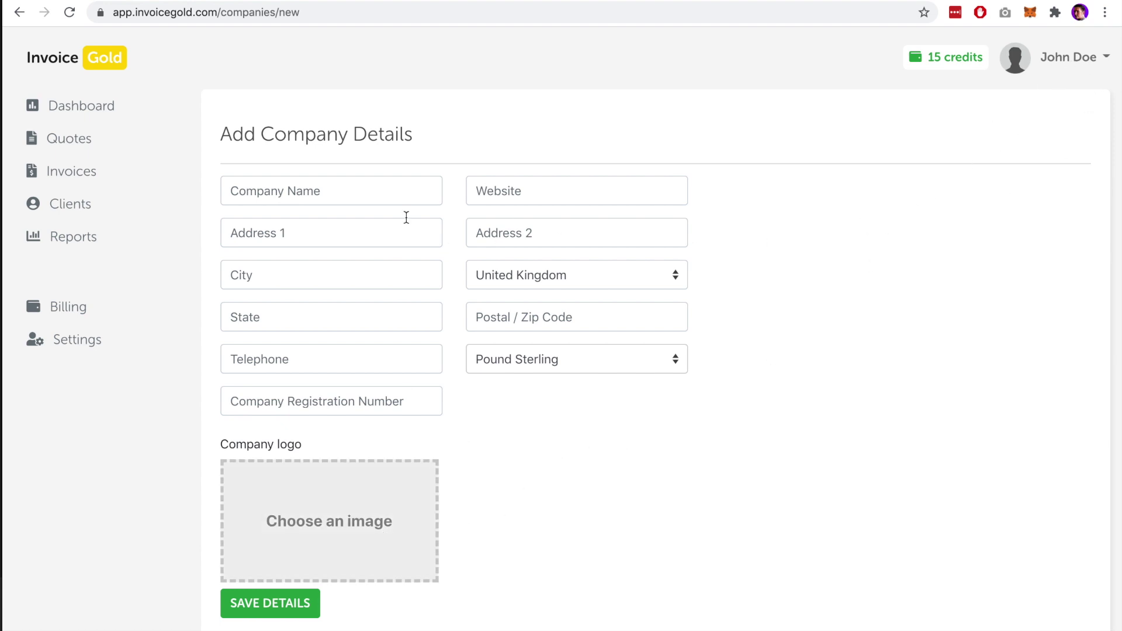
scroll(336, 184, down, 1)
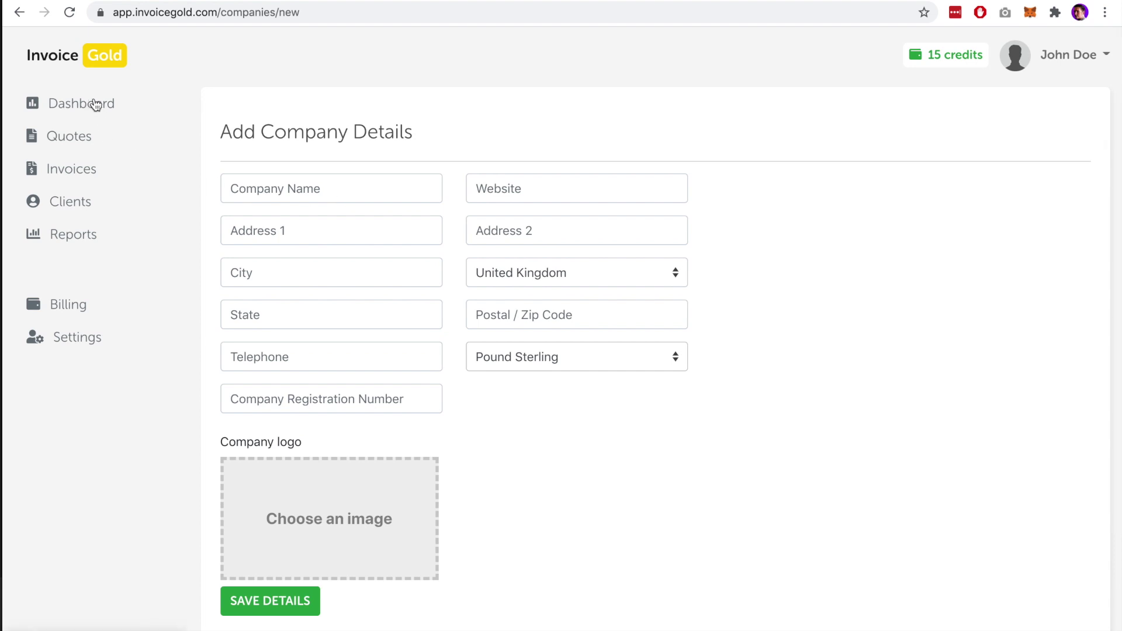
Abandon the unsaved company form via Dashboard and return to the invoicegold.com homepage
click(136, 106)
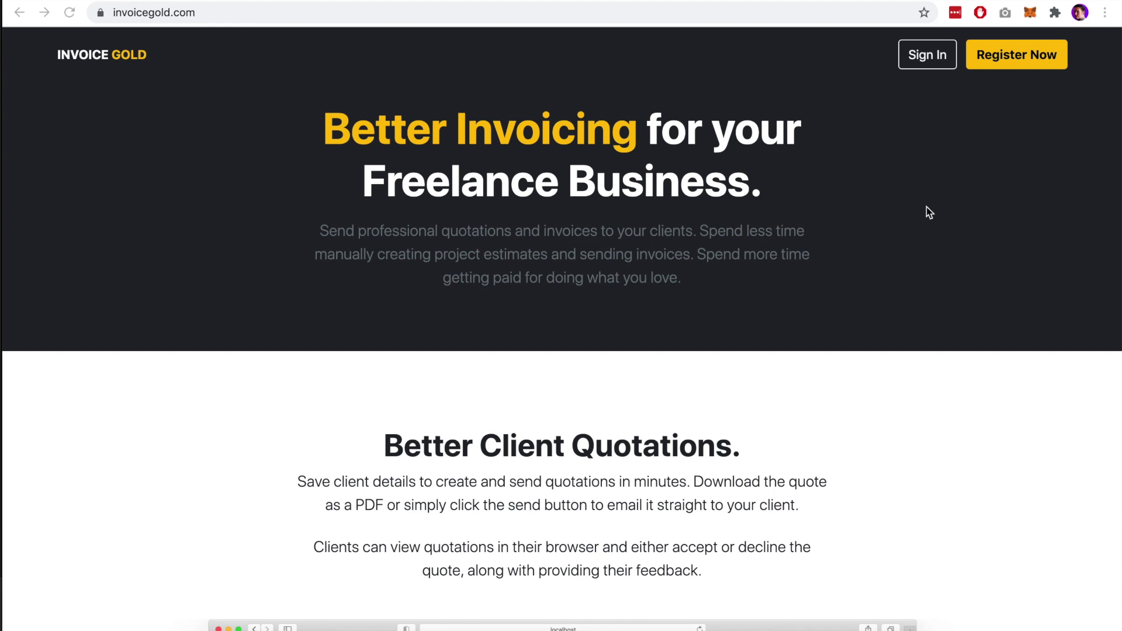
click(117, 15)
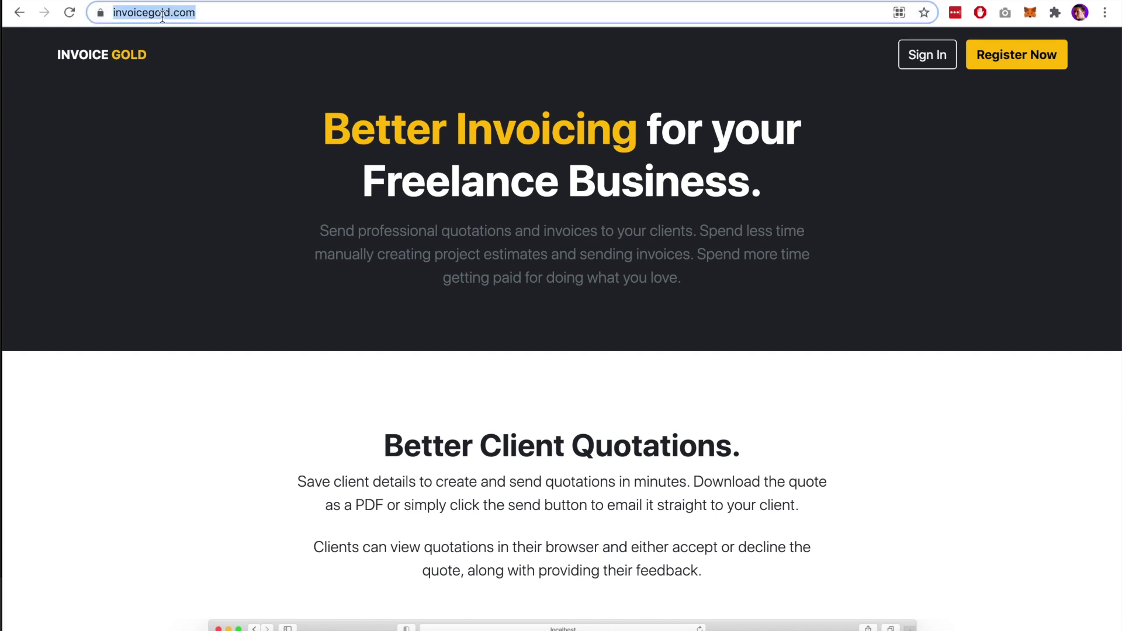